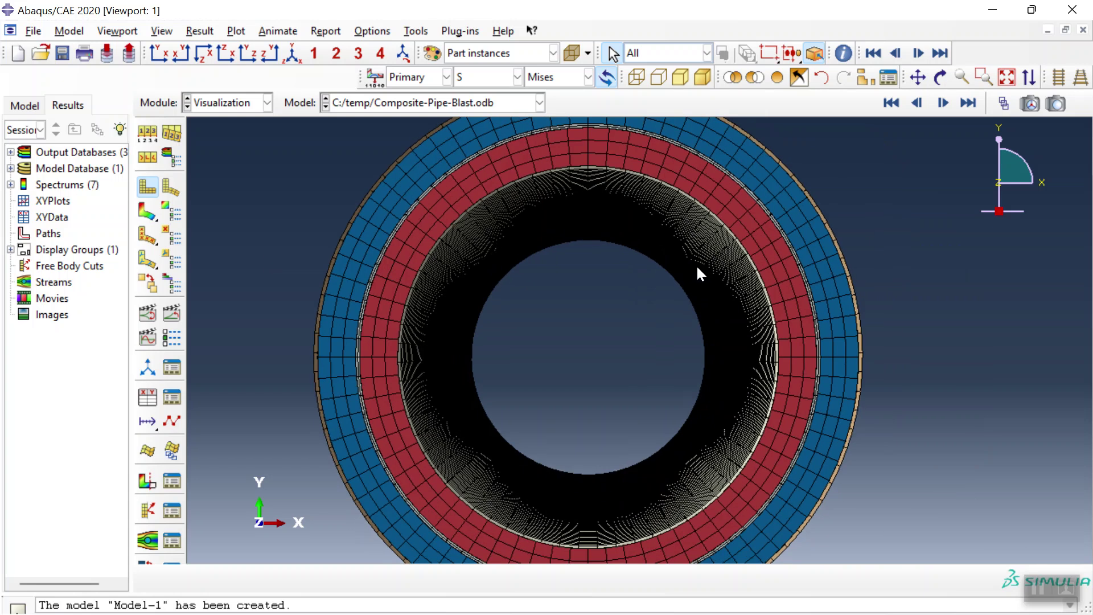
- Examine the composite pipe's layered cross-section mesh and then the full pipe in an angled view
scroll(358, 322, "up", 3)
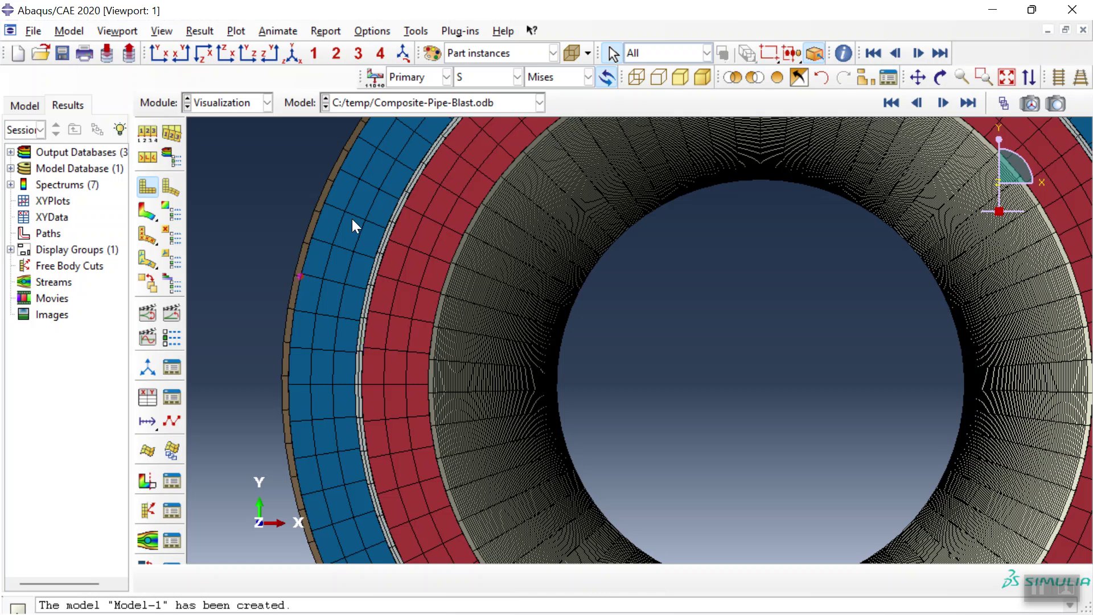
left_click(1008, 77)
left_click(941, 77)
left_click_drag(839, 248, 617, 449)
left_click_drag(439, 406, 795, 221)
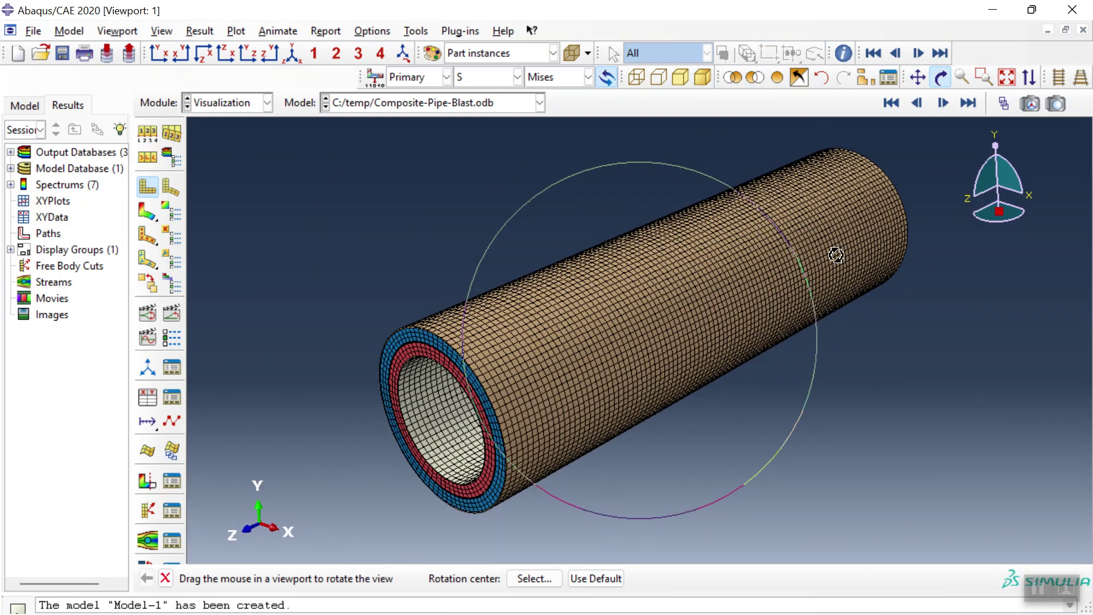
left_click_drag(860, 320, 852, 326)
key("Escape")
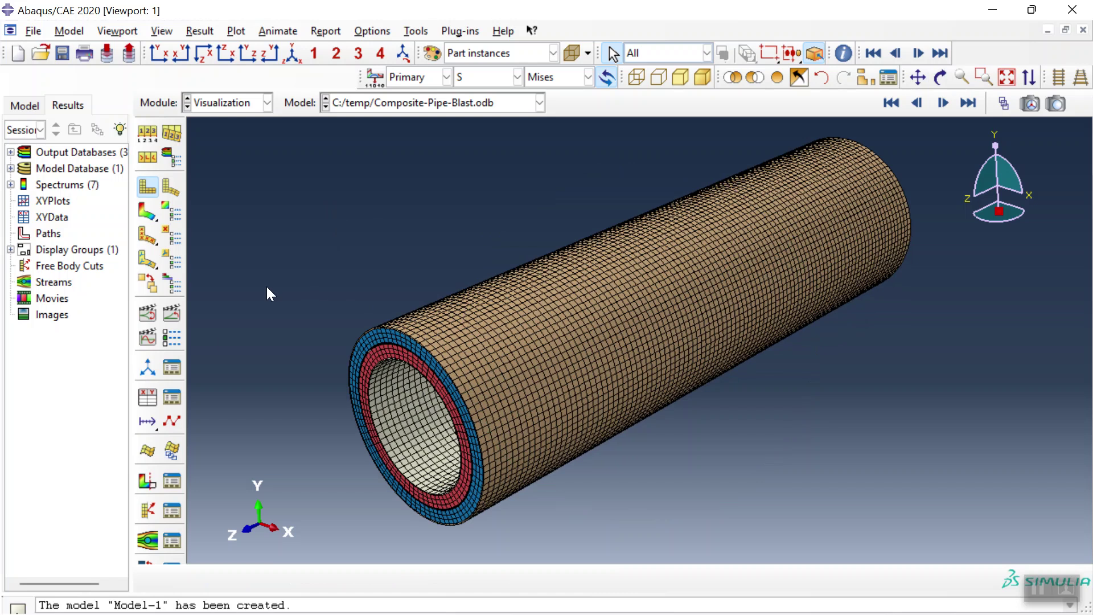
- Plot the Mises stress contours on the deformed pipe and display only the CFRP-1 part instance
left_click(148, 212)
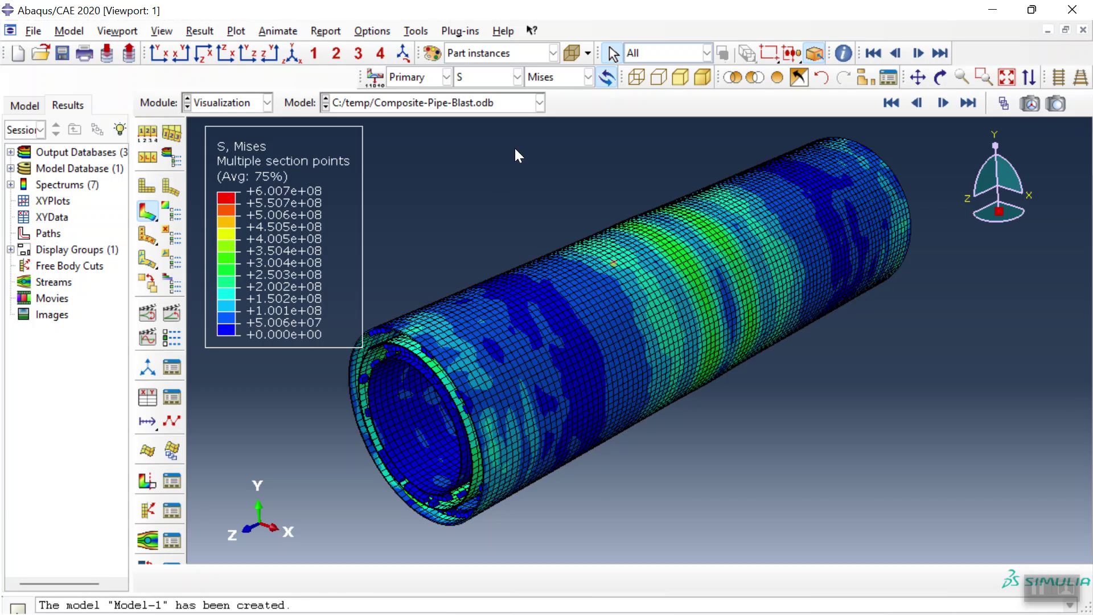
left_click(865, 77)
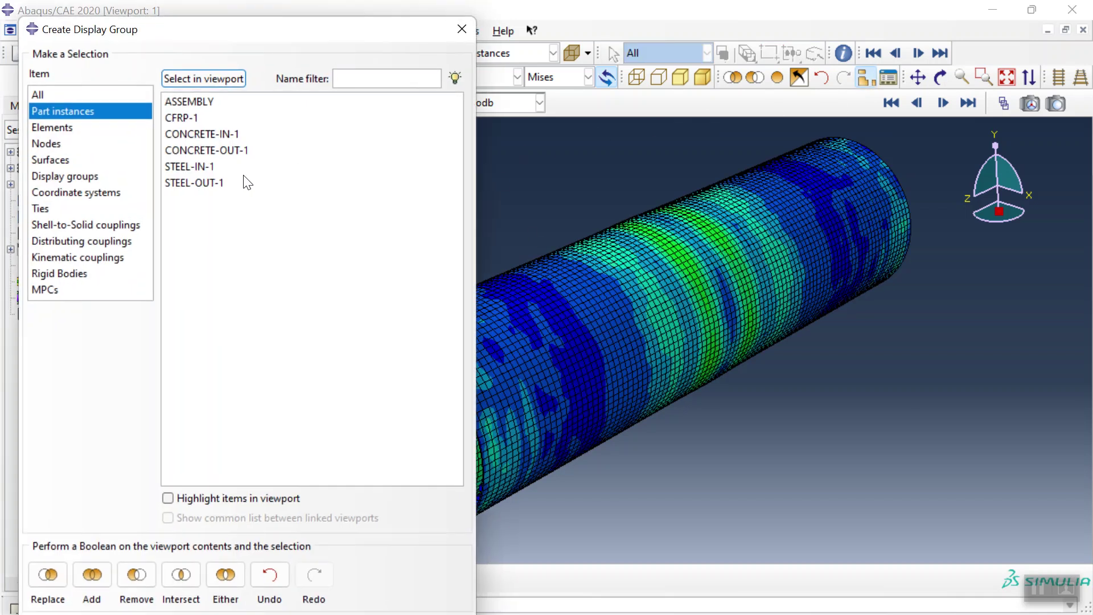
left_click(190, 118)
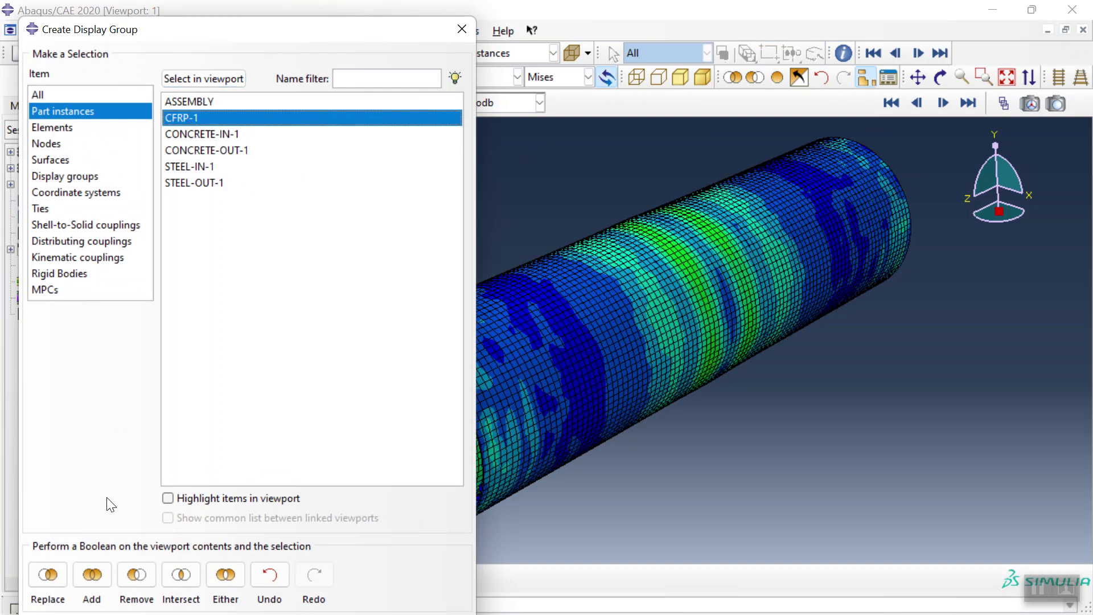
left_click(43, 575)
left_click(460, 35)
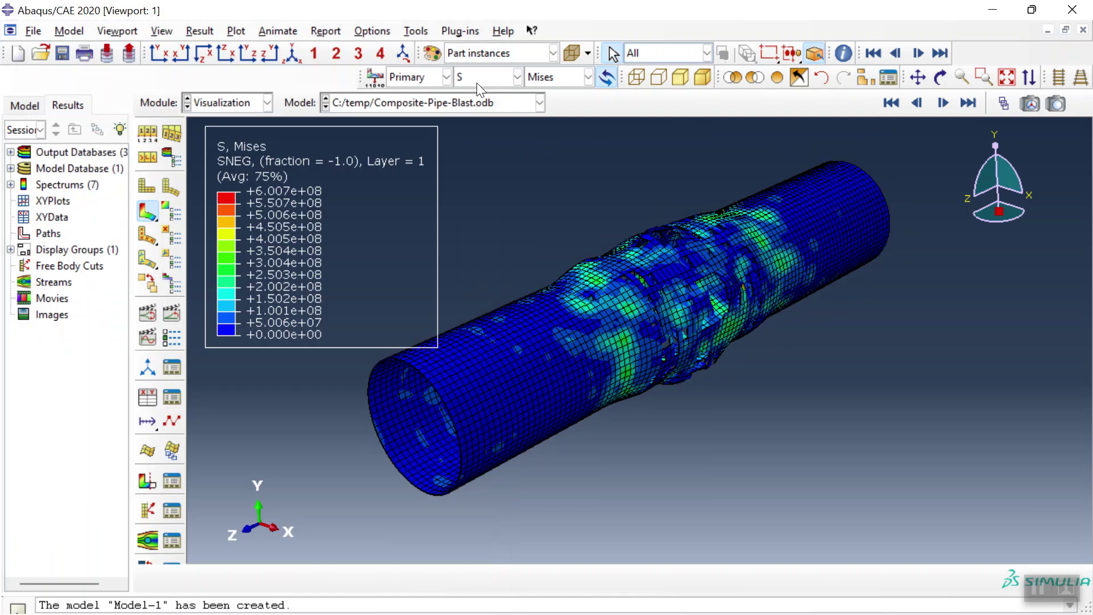
- Plot the HSNFCCRT contours on the CFRP layer and inspect the ruptured middle zone up close
left_click(477, 81)
left_click(506, 171)
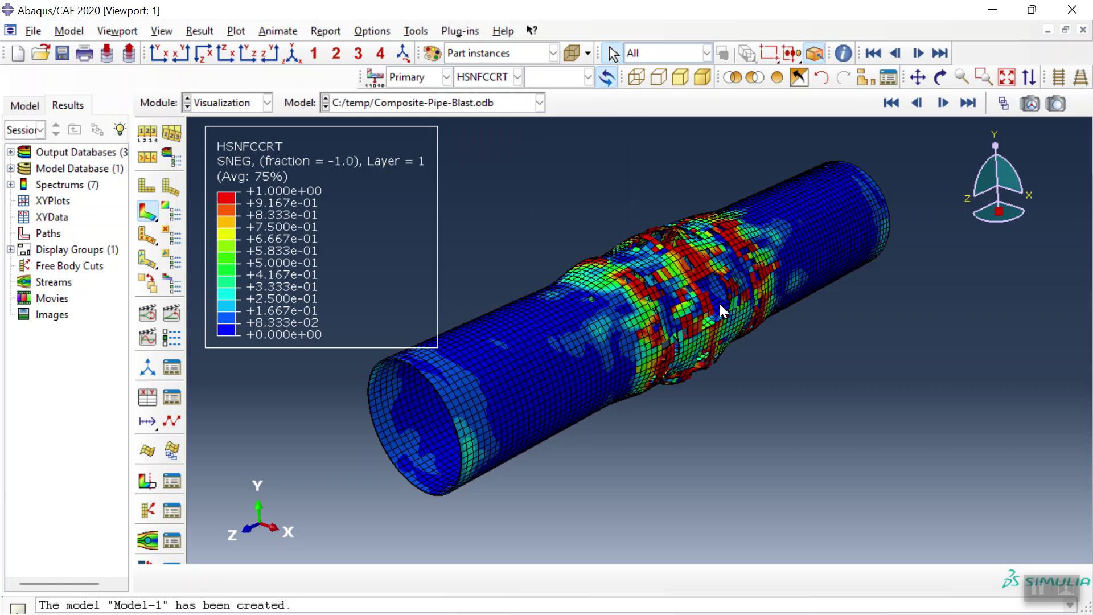
scroll(720, 298, "down", 5)
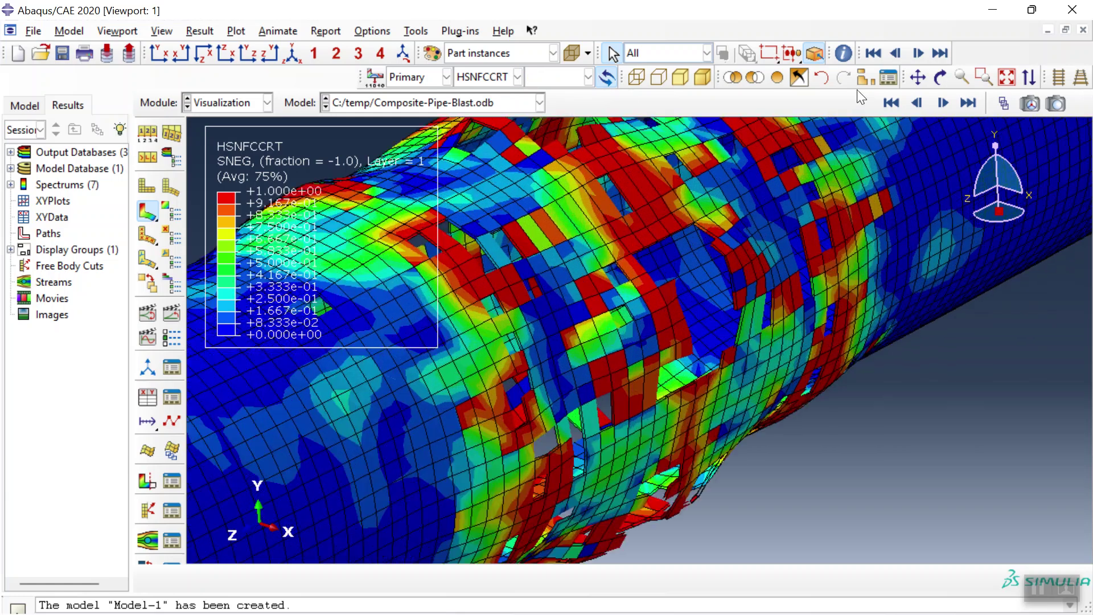
left_click(941, 81)
left_click_drag(626, 467, 368, 468)
- Plot the HSNFTCRT contours on the CFRP layer, followed by the HSNMCCRT contours
left_click(494, 76)
left_click(484, 180)
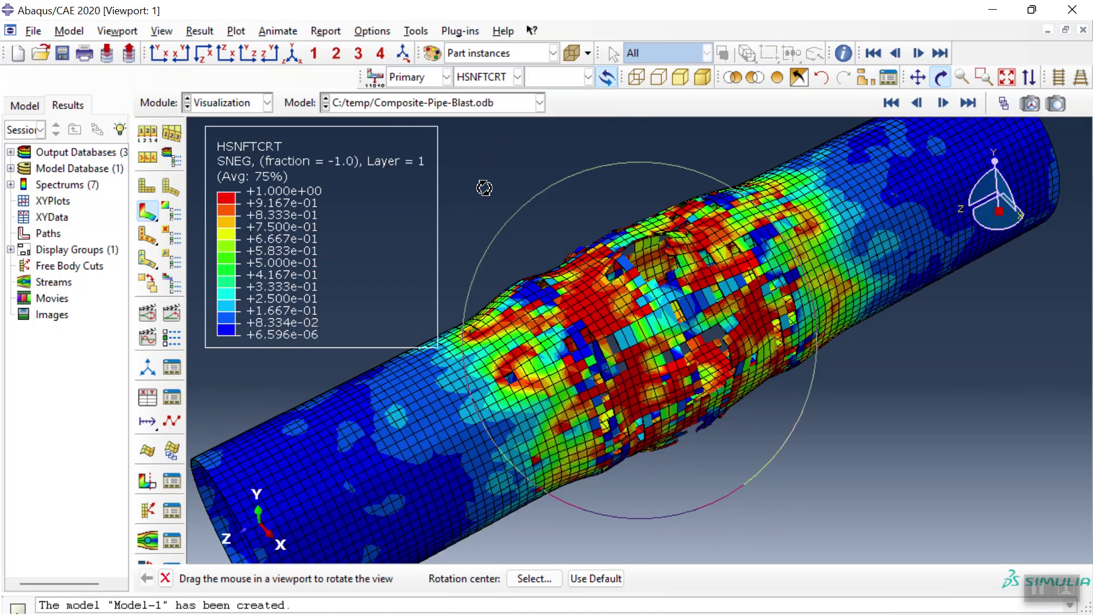
left_click(492, 74)
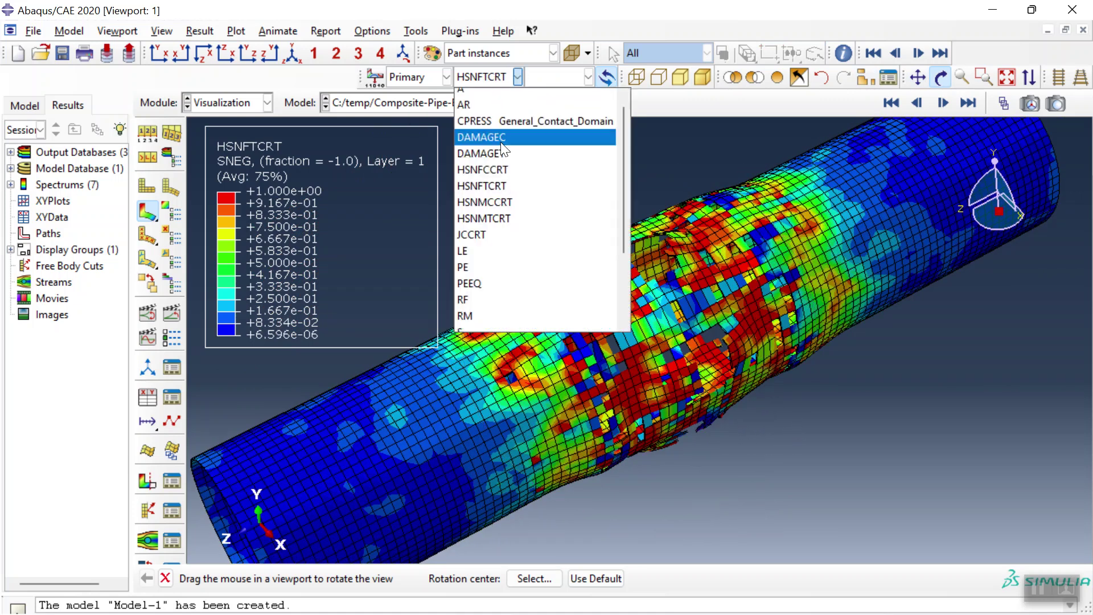
left_click(509, 202)
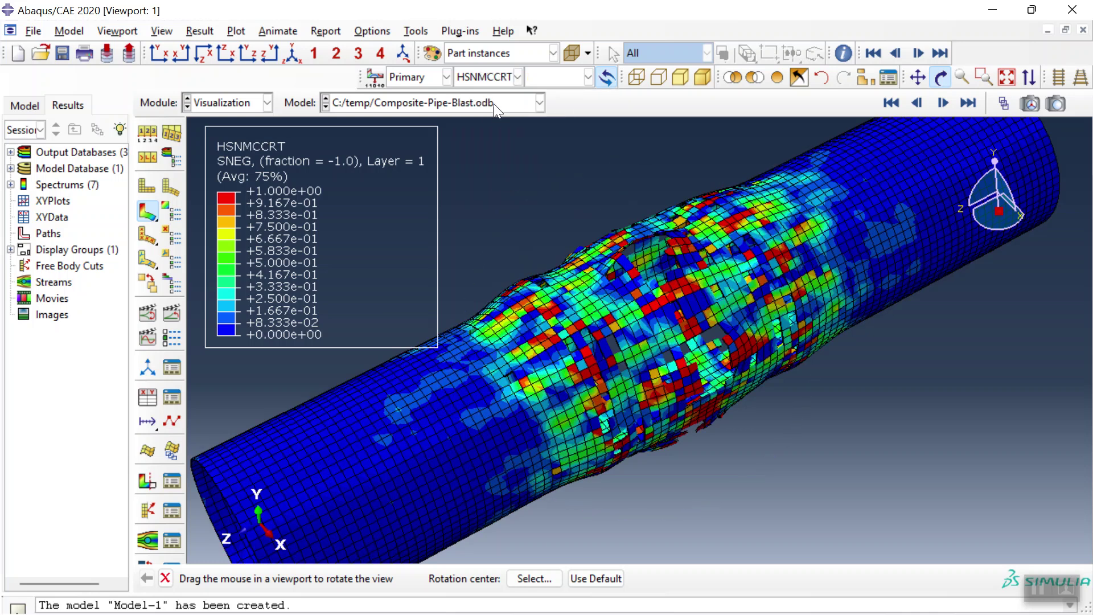
- View the HSNMTCRT contours on the CFRP layer from another angle, then switch the field output back to stress S
left_click(495, 78)
left_click(497, 216)
left_click_drag(497, 215, 723, 278)
left_click(485, 78)
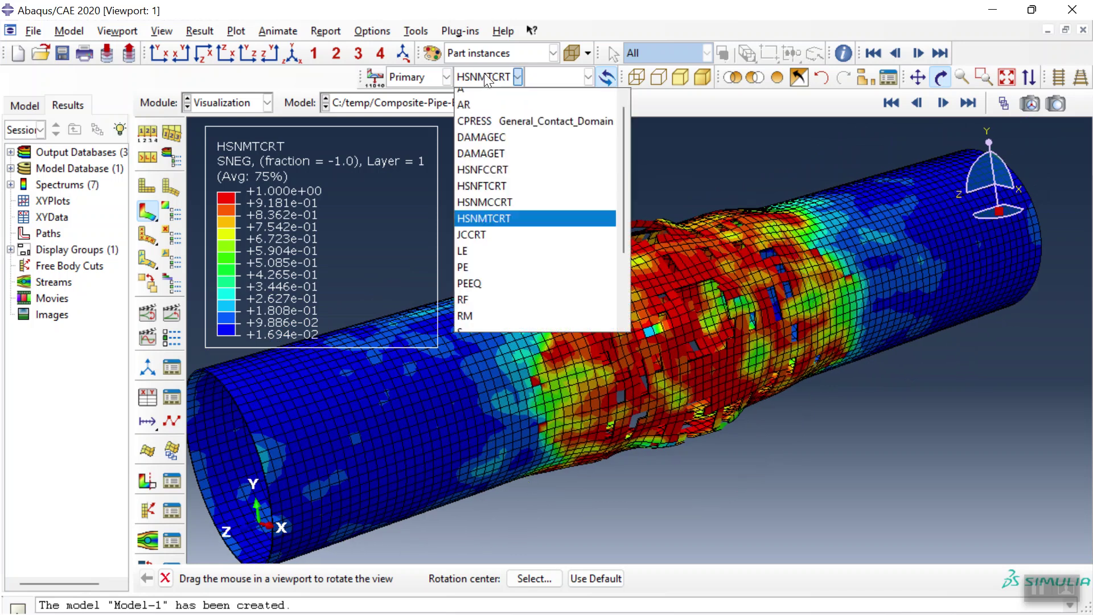
scroll(496, 325, "down", 1)
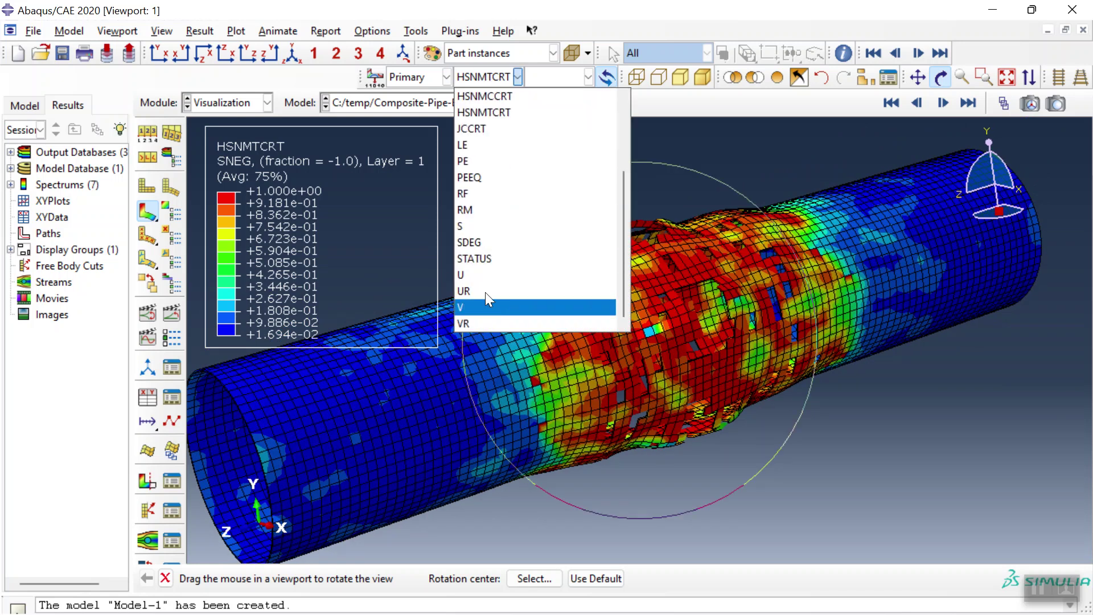
left_click(467, 225)
- Replace the displayed parts with the CONCRETE-IN-1 and CONCRETE-OUT-1 instances
left_click(863, 78)
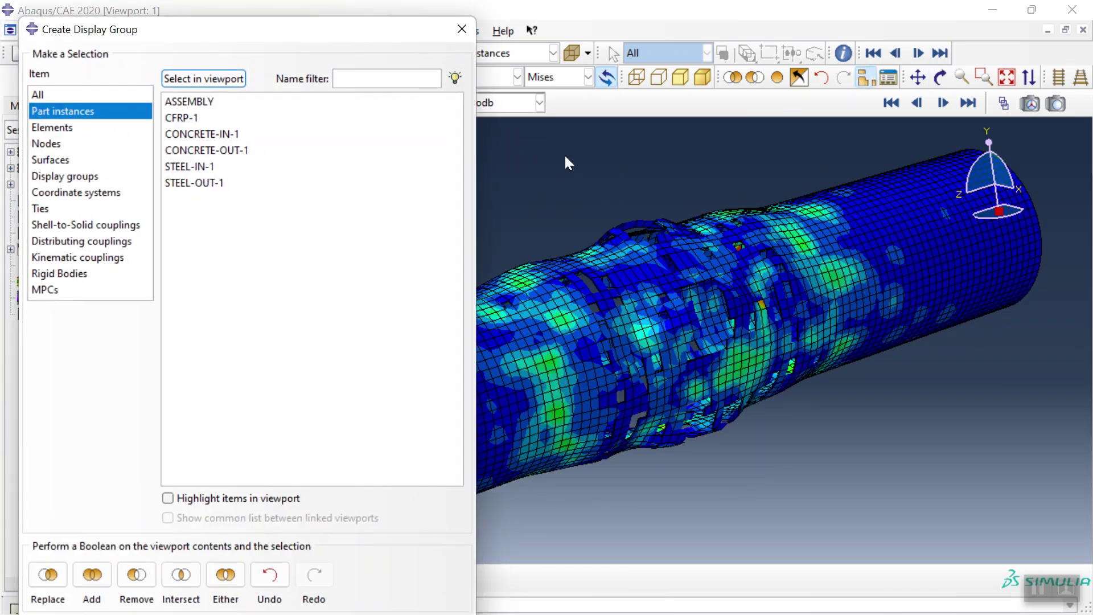
left_click(209, 134)
left_click(208, 150, "shift")
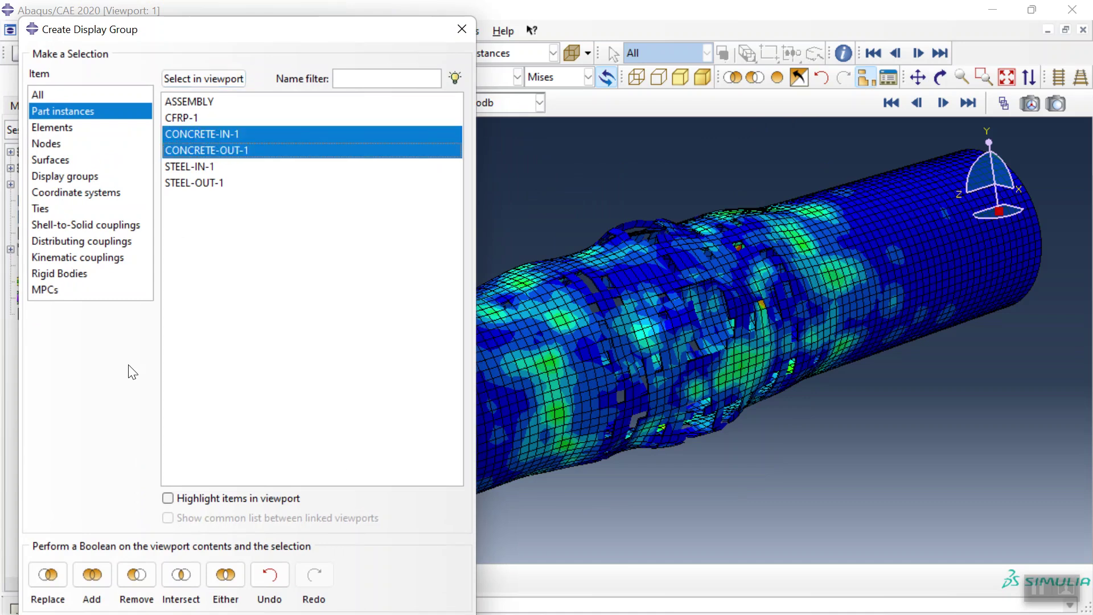
left_click(61, 575)
left_click(462, 28)
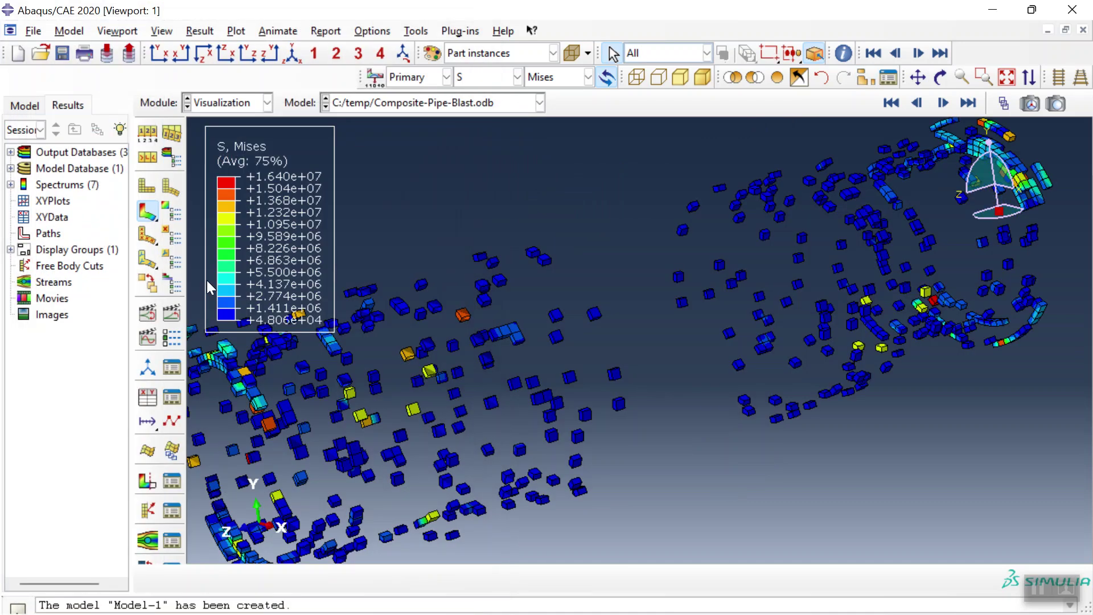
- Plot the DAMAGET contours on the concrete layers and animate their time history
left_click(487, 81)
scroll(489, 177, "up", 2)
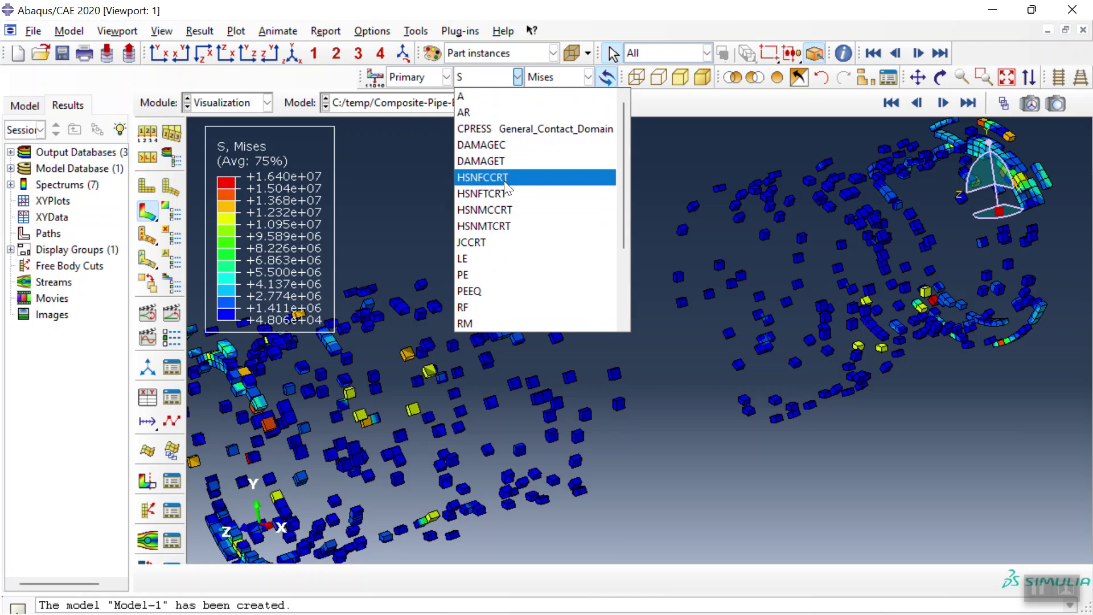
left_click(494, 162)
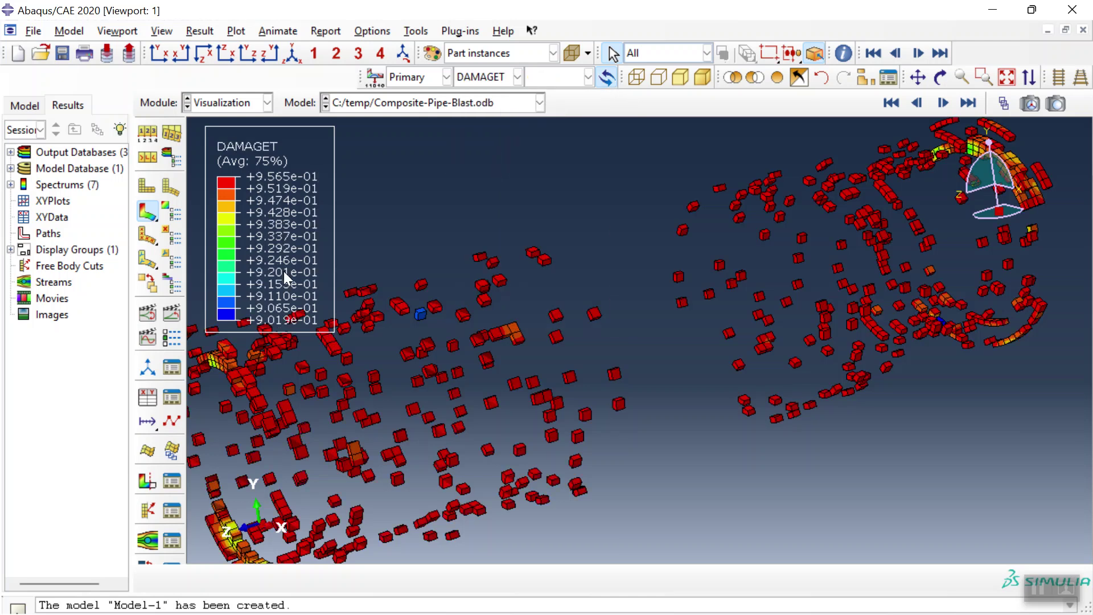
left_click(171, 315)
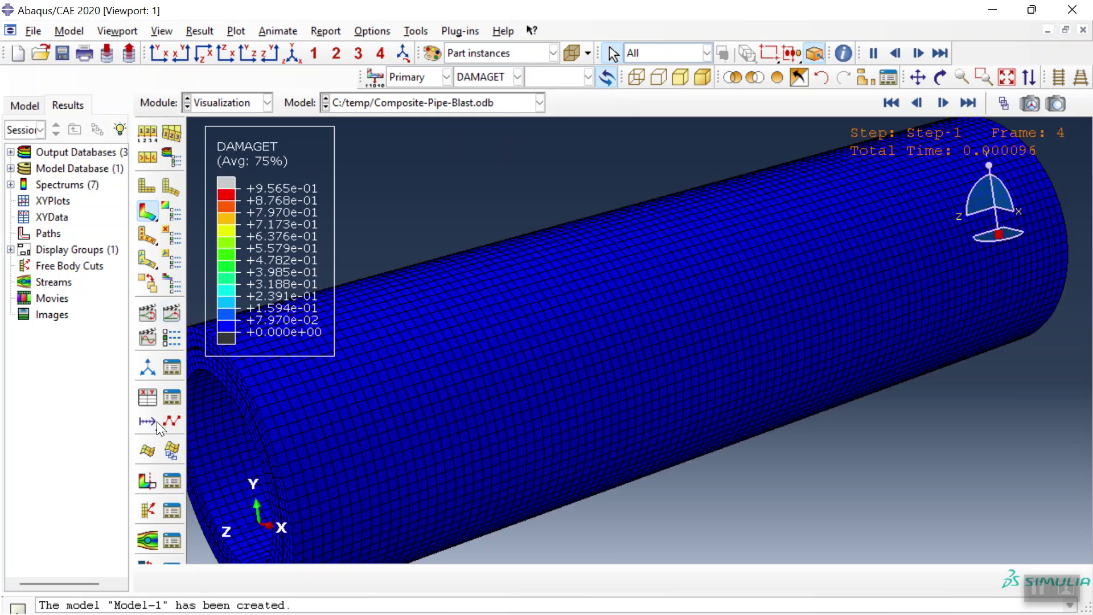
- Cut the concrete pipe open with a view cut and animate the DAMAGET time history on the exposed section
left_click(146, 483)
scroll(671, 290, "down", 2)
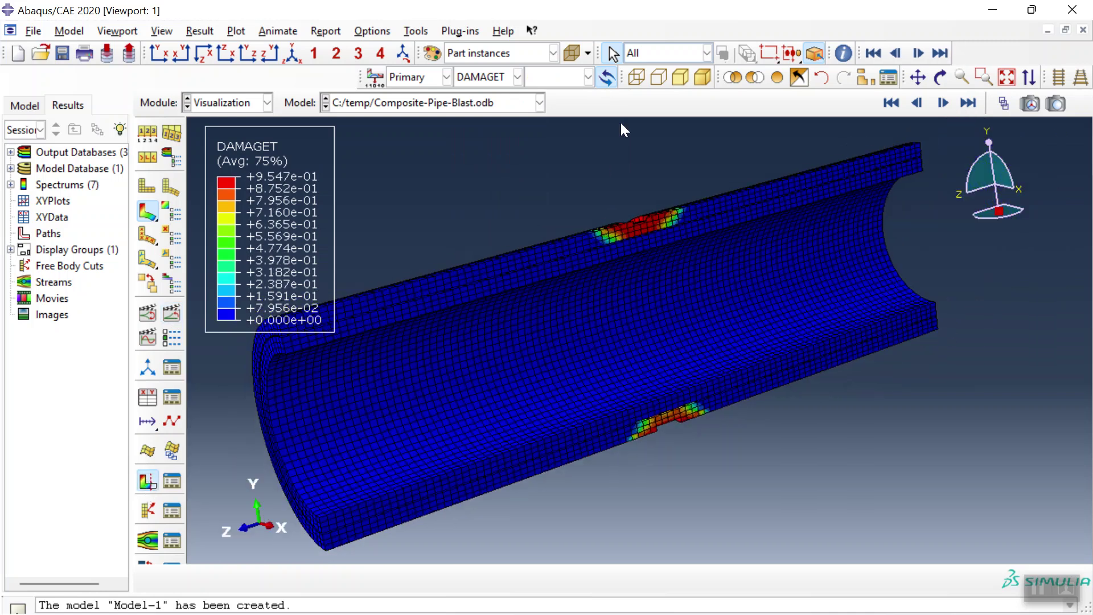
left_click(941, 77)
left_click_drag(683, 353, 759, 332)
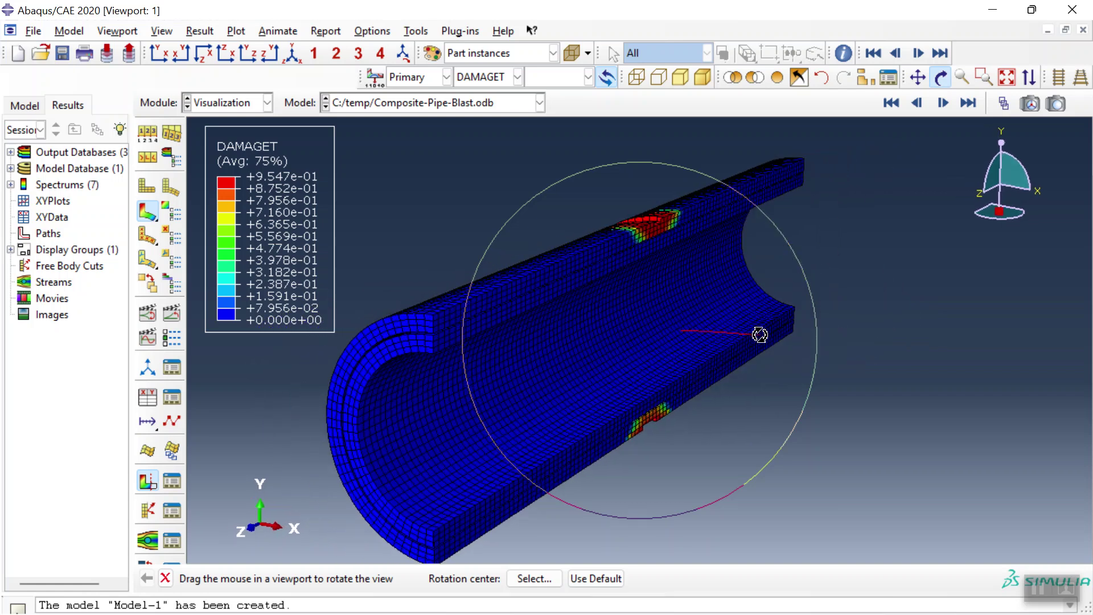
left_click(171, 315)
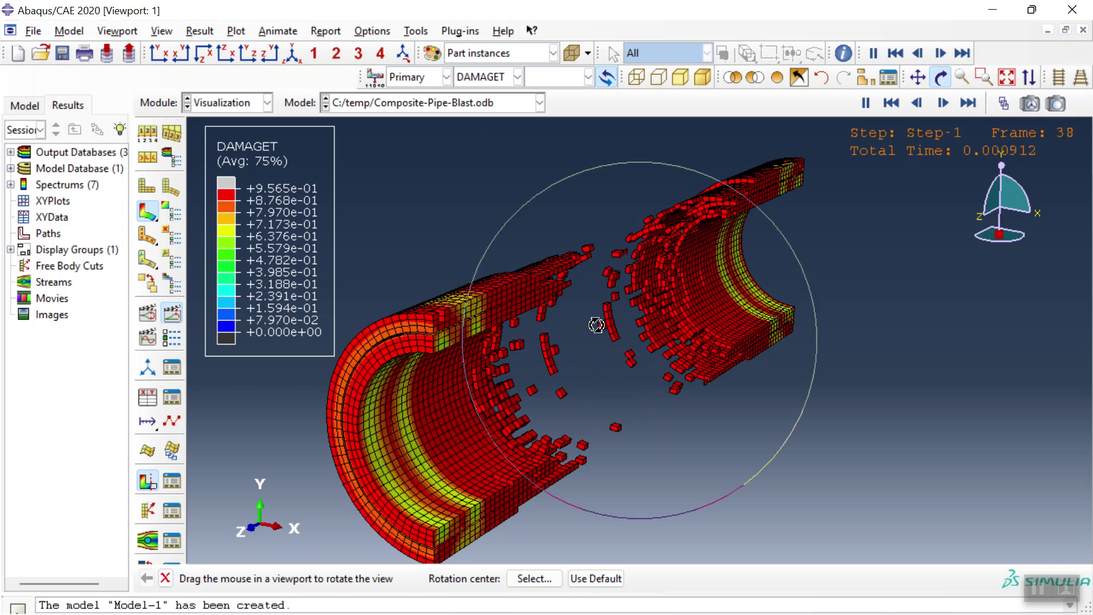
- Plot the DAMAGEC contours on the full concrete layers without the view cut and inspect them from another angle
left_click(496, 78)
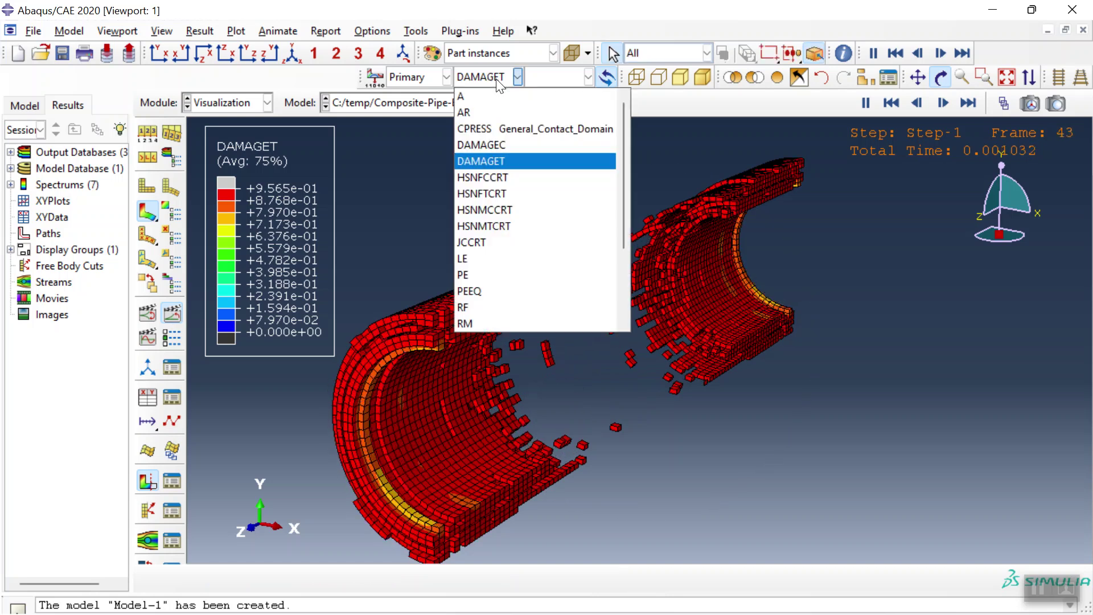
left_click(489, 145)
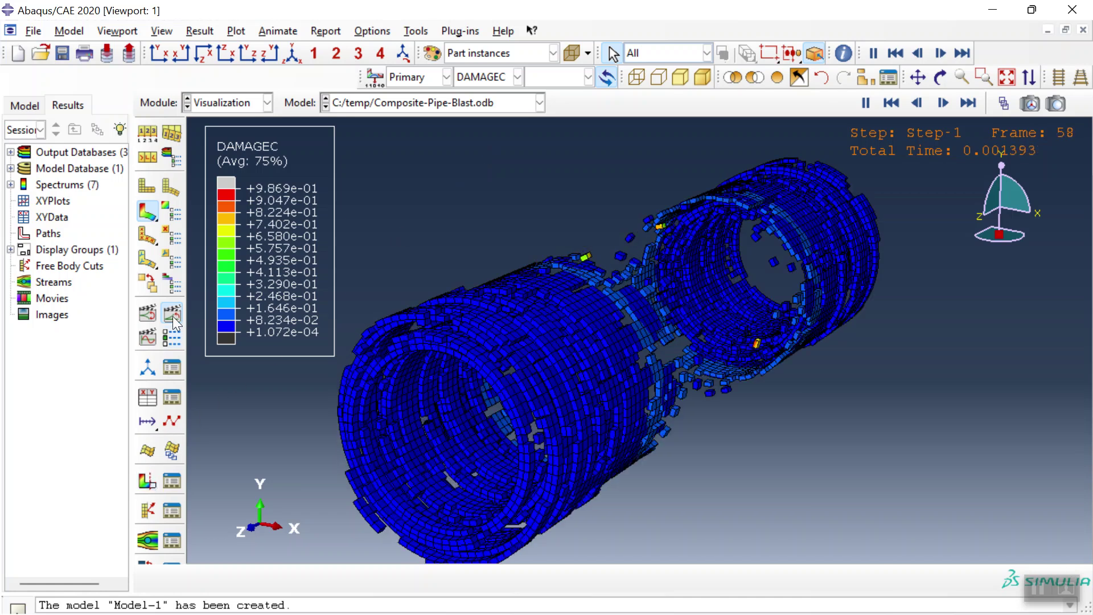
left_click(942, 75)
left_click_drag(654, 341, 732, 422)
- Set the plotted field output to PEEQ and display only the STEEL-IN-1 and STEEL-OUT-1 instances
left_click(517, 76)
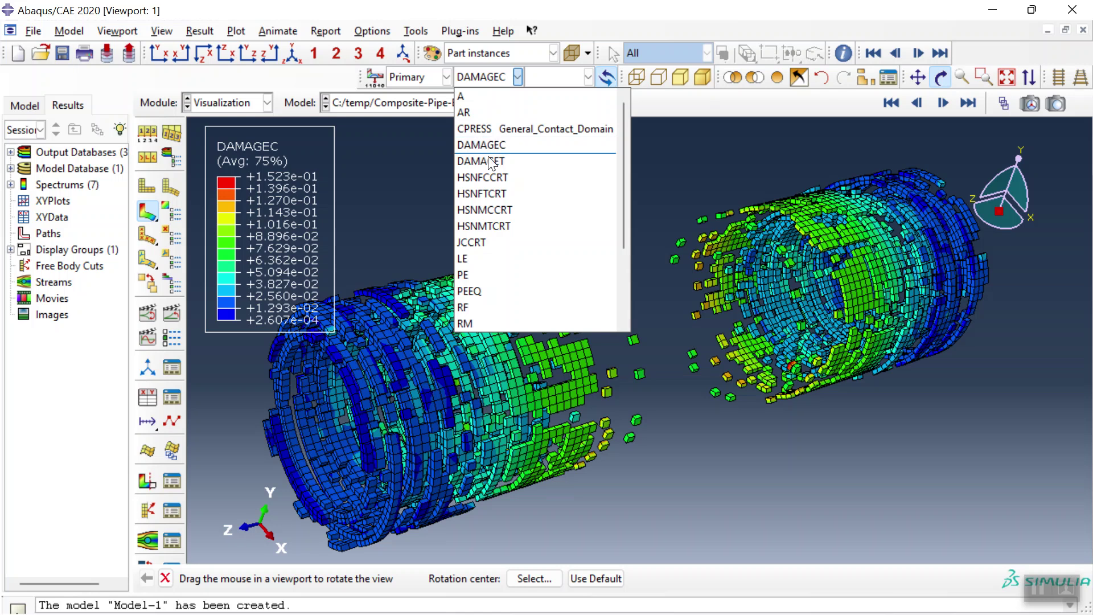
left_click(487, 293)
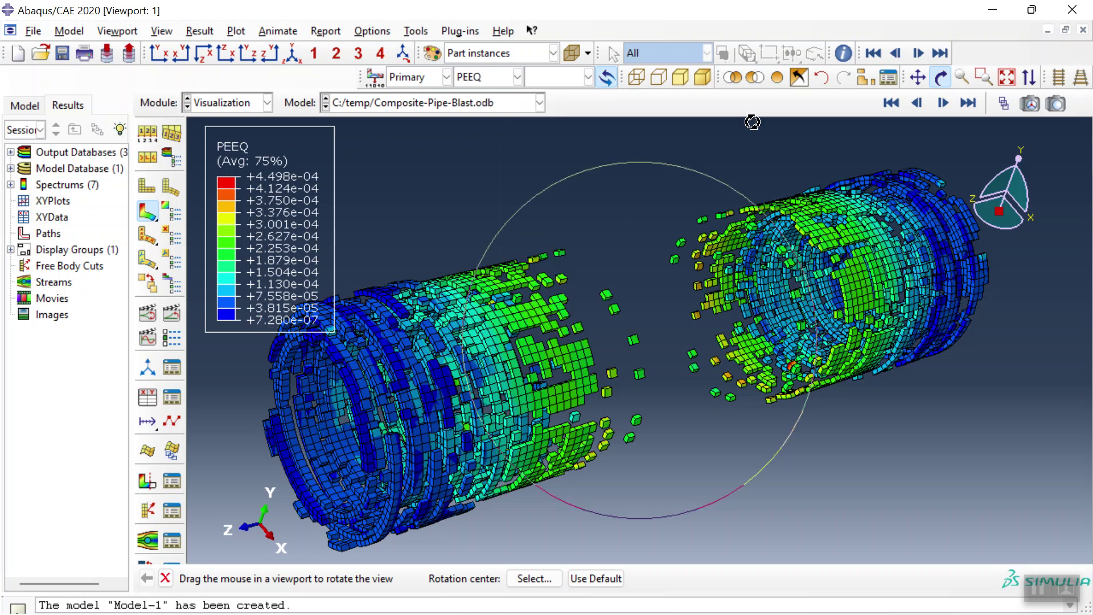
left_click(865, 77)
left_click_drag(177, 169, 180, 231)
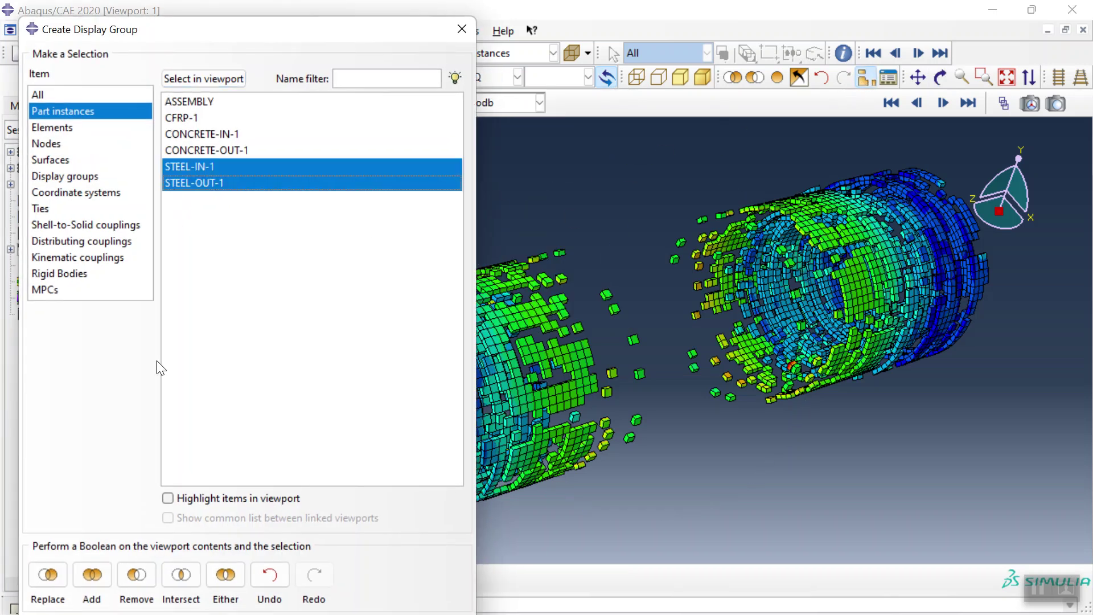
left_click(52, 572)
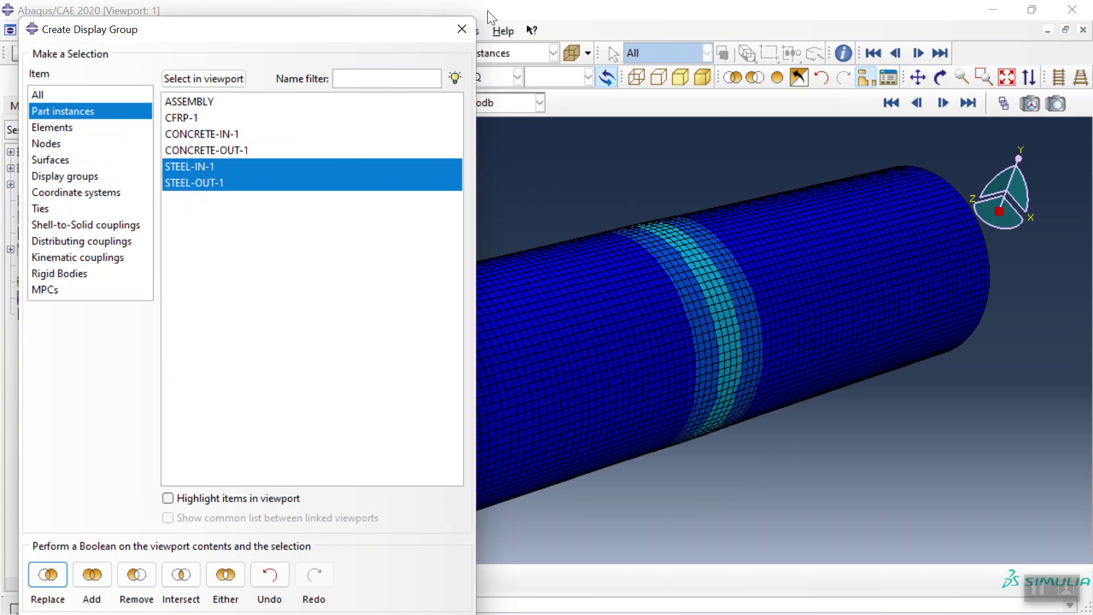
left_click(462, 28)
- Cut the steel pipes open with a view cut and inspect their PEEQ contours at the last frame
left_click(143, 482)
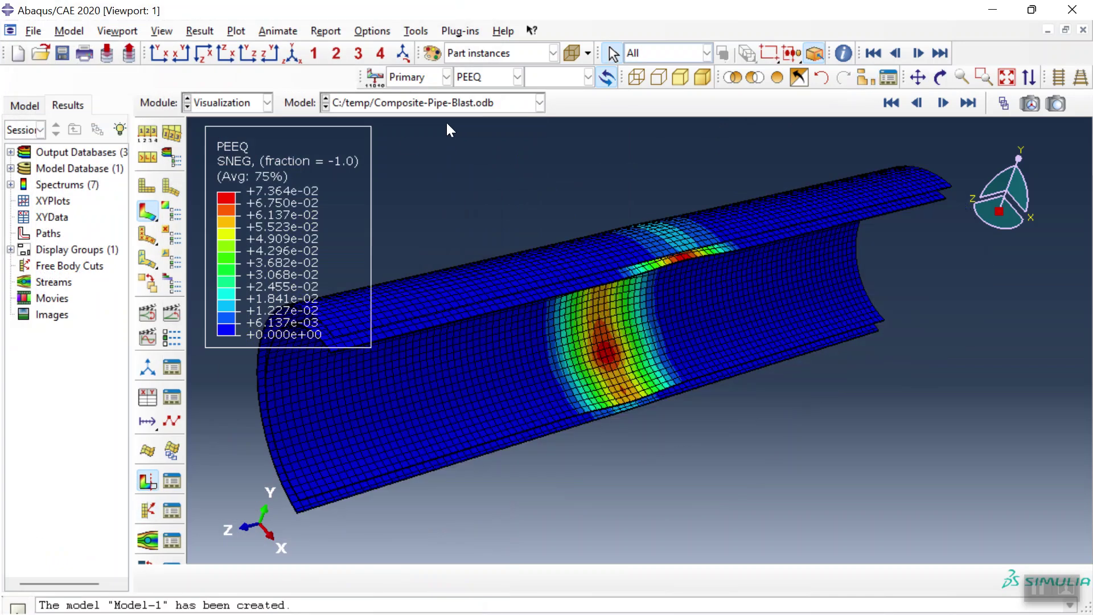
left_click(968, 103)
left_click(940, 77)
left_click_drag(592, 307, 655, 304)
- Plot the JCCRT contours on the cut steel pipes and inspect the inner surface
left_click(517, 77)
scroll(484, 267, "down", 3)
left_click(485, 153)
left_click_drag(651, 307, 617, 281)
- Plot the Mises stress contours on the cut steel pipes and inspect them from another angle
left_click(484, 76)
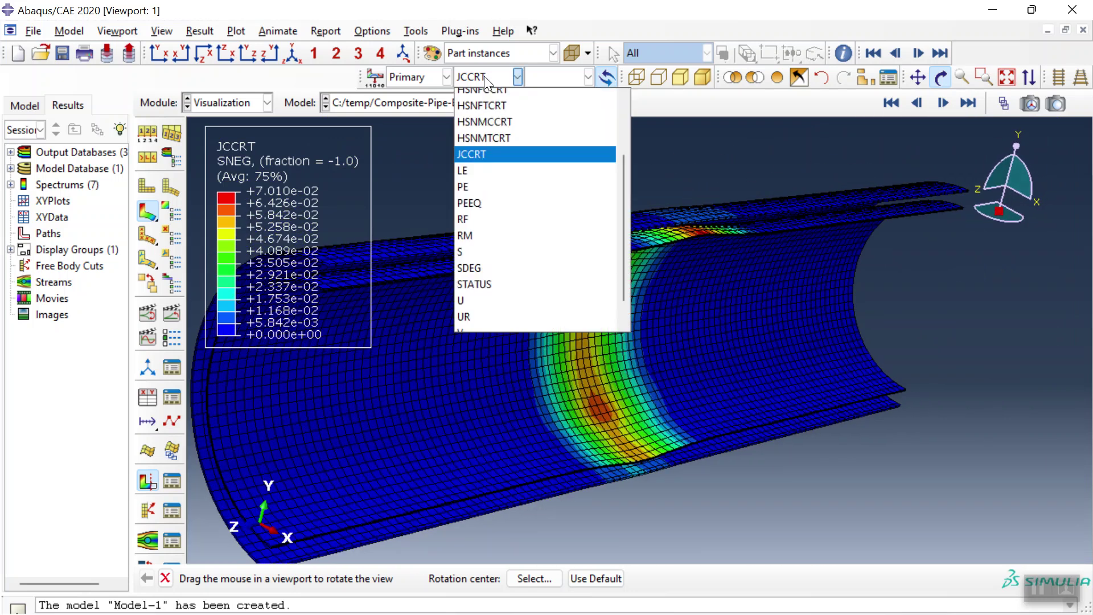
scroll(501, 216, "down", 1)
left_click(501, 226)
left_click_drag(543, 277, 644, 317)
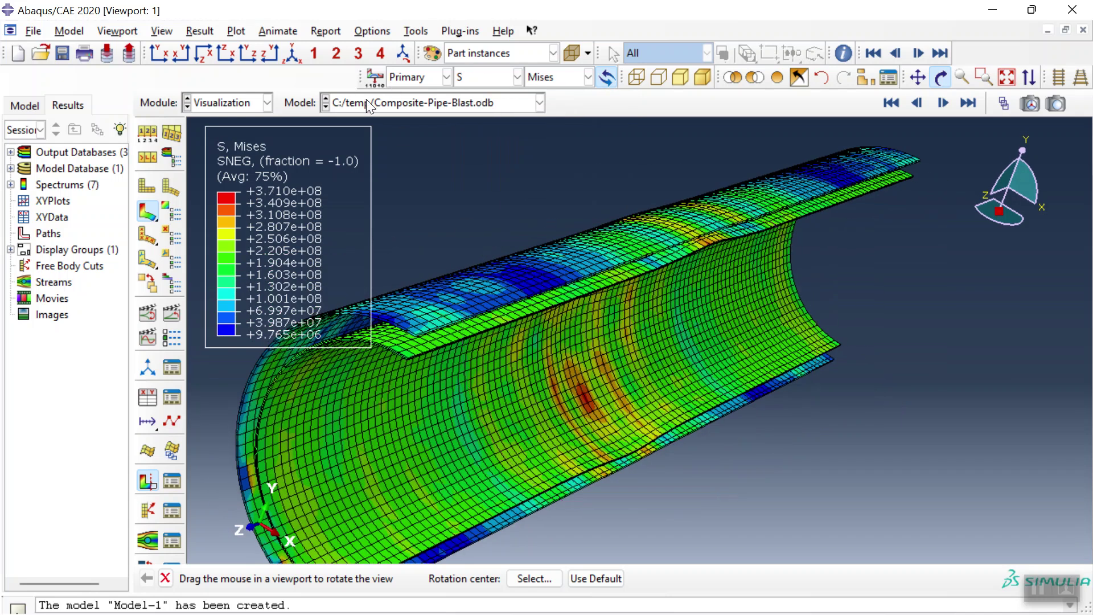
- Switch to the Composite-Pipe-Blast-UHPC.odb results and display only the CFRP-1 part instance
left_click(366, 104)
left_click(391, 137)
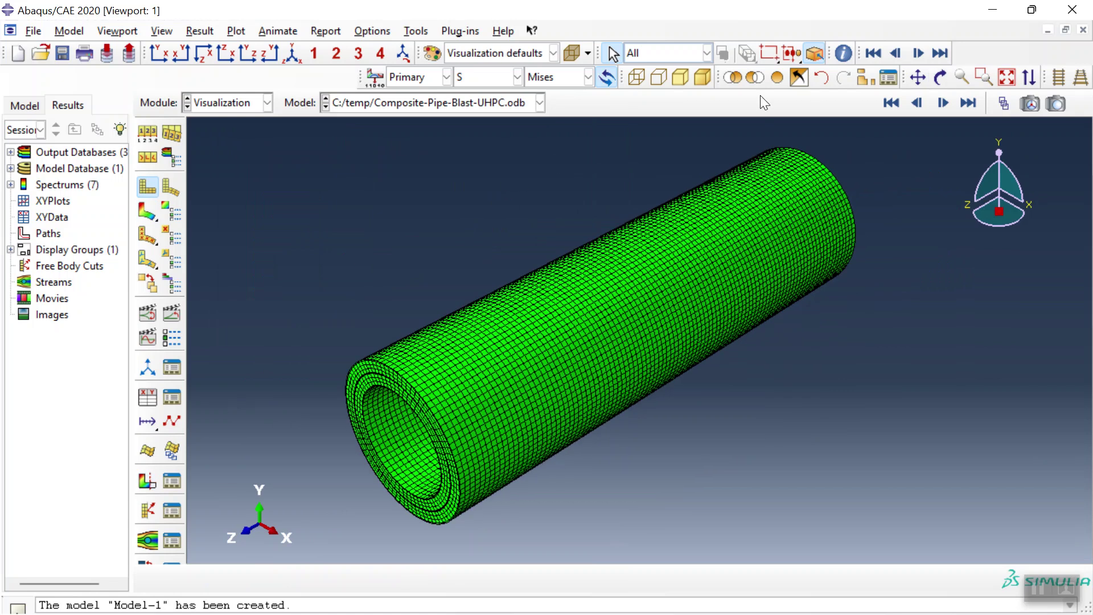
left_click(865, 78)
left_click(245, 118)
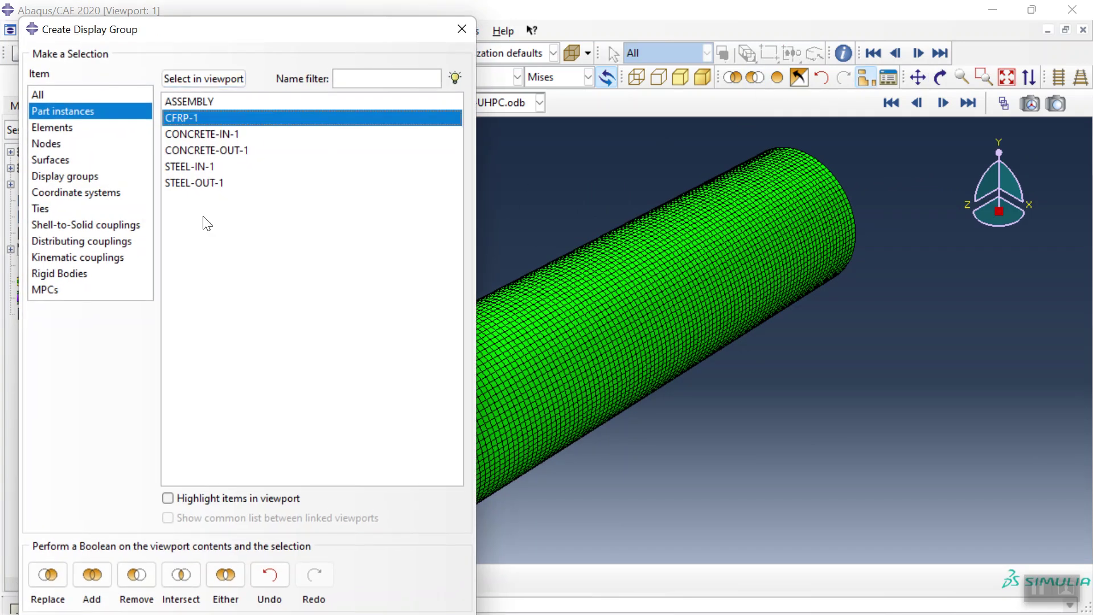
left_click(48, 584)
left_click(461, 29)
- Plot the HSNMTCRT contours on the UHPC model's CFRP layer and inspect the ruptured middle zone
left_click(472, 78)
left_click(483, 112)
scroll(650, 308, "up", 5)
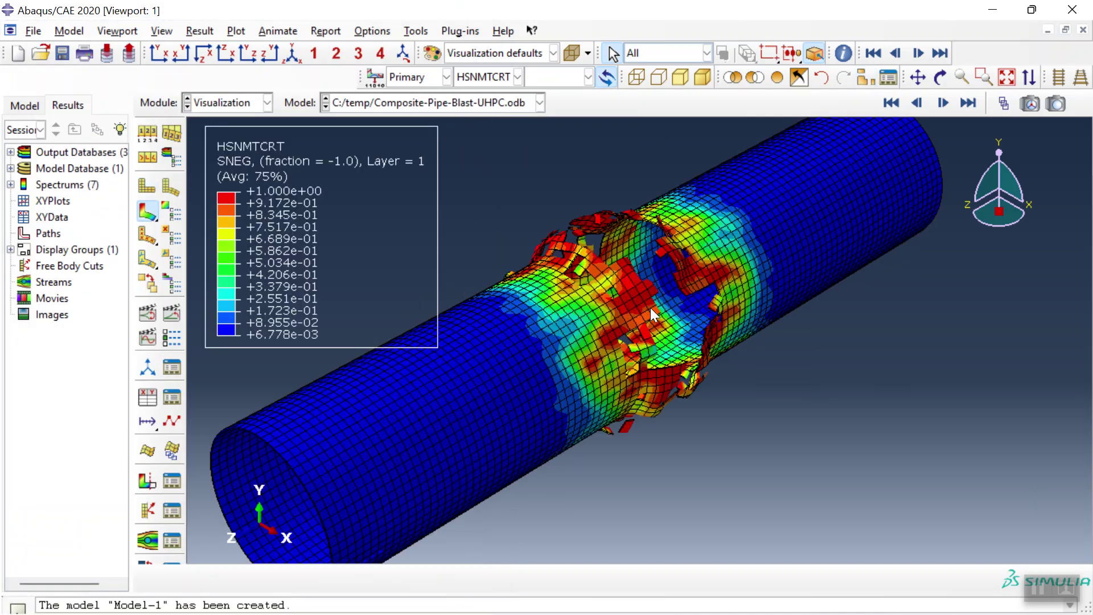
- Plot the HSNFCCRT contours on the UHPC model's CFRP layer
scroll(643, 354, "down", 2)
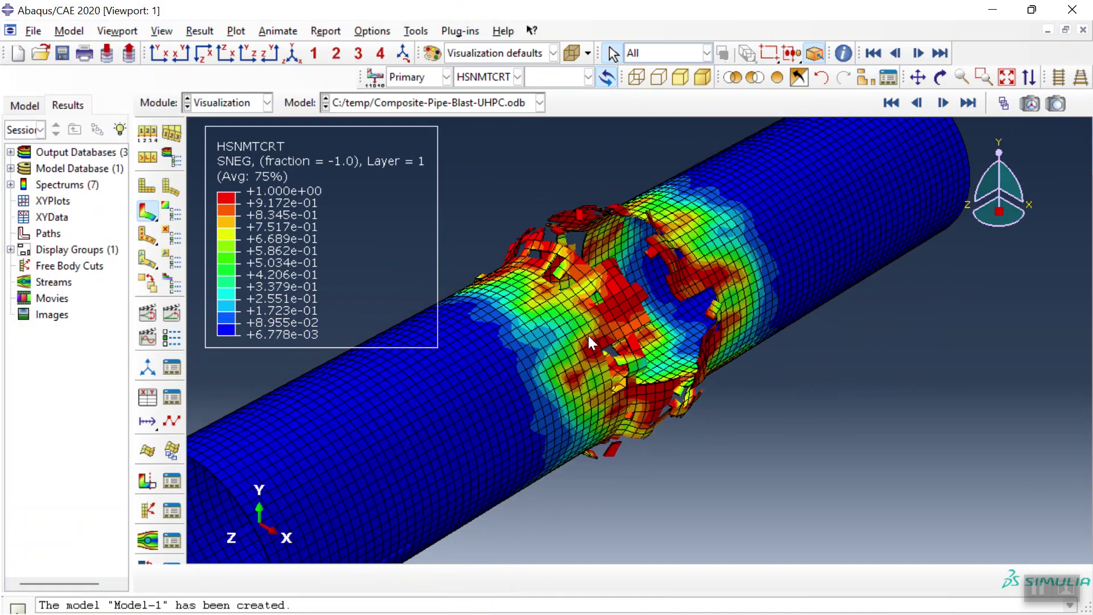
left_click(488, 76)
scroll(493, 256, "up", 3)
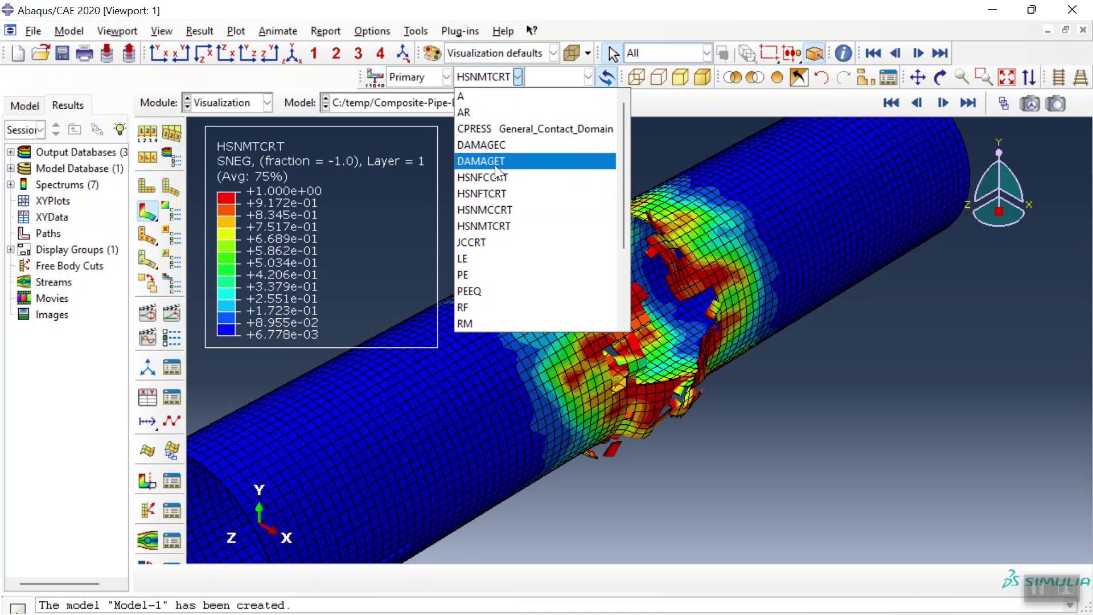
left_click(496, 165)
left_click(647, 253)
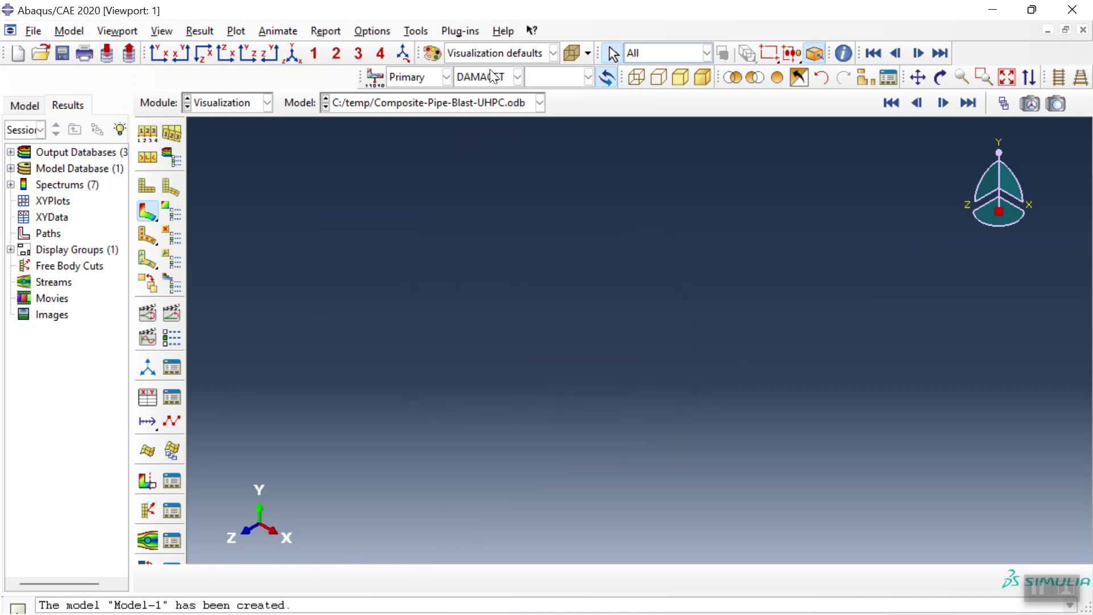
left_click(493, 77)
left_click(508, 169)
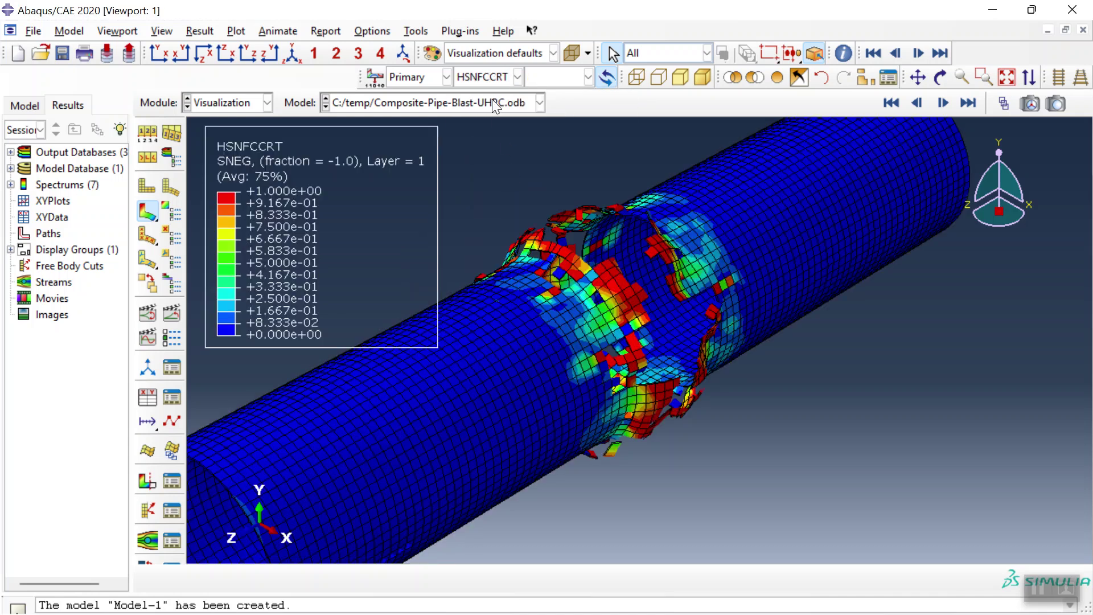
- Plot the HSNMCCRT contours and the Mises stress contours in turn on the CFRP layer
left_click(493, 76)
left_click(499, 203)
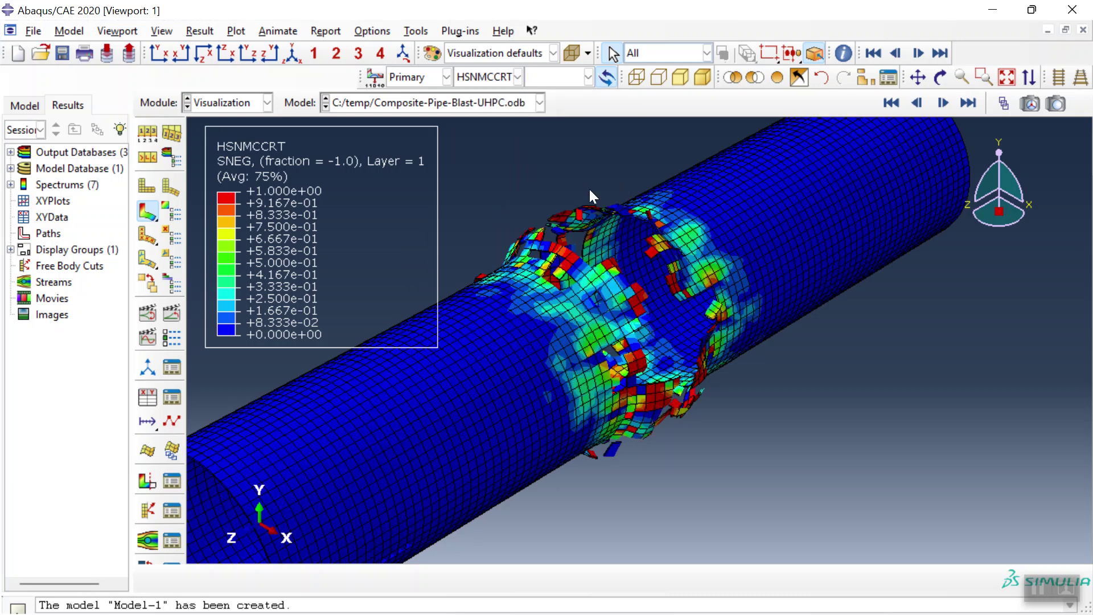
left_click(495, 76)
scroll(484, 328, "down", 3)
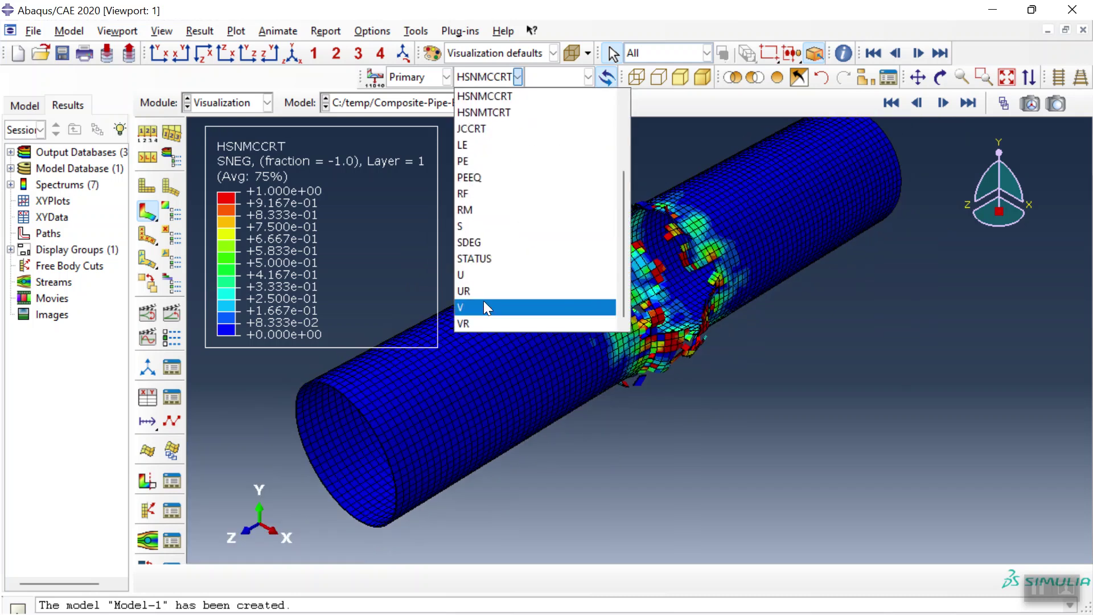
left_click(467, 225)
- Display only the CONCRETE-IN-1 and CONCRETE-OUT-1 part instances and inspect their Mises contours from another angle
left_click(857, 76)
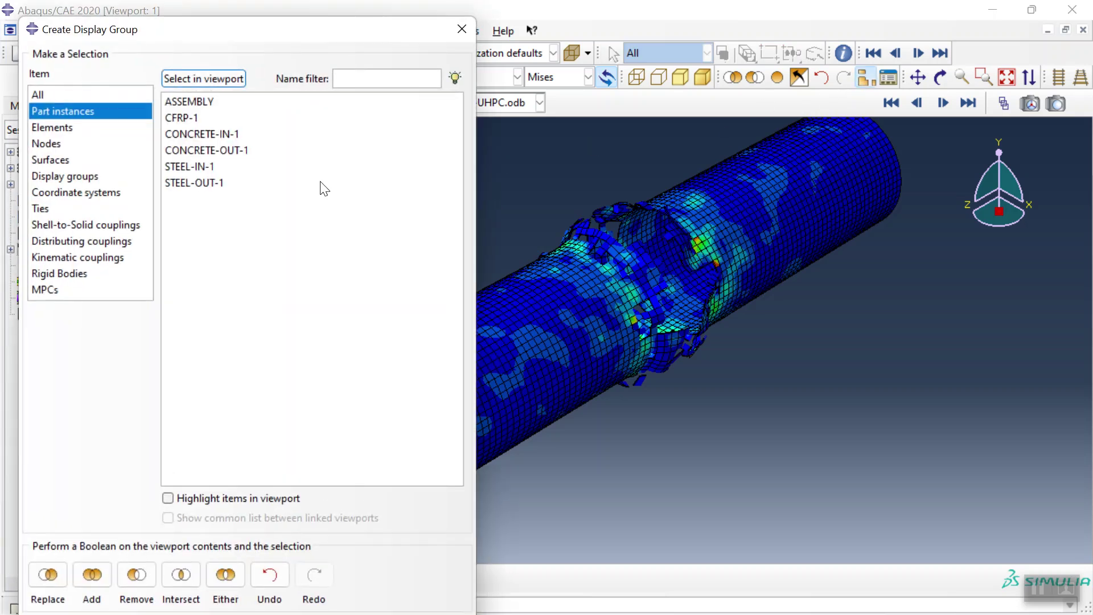
left_click_drag(205, 137, 205, 150)
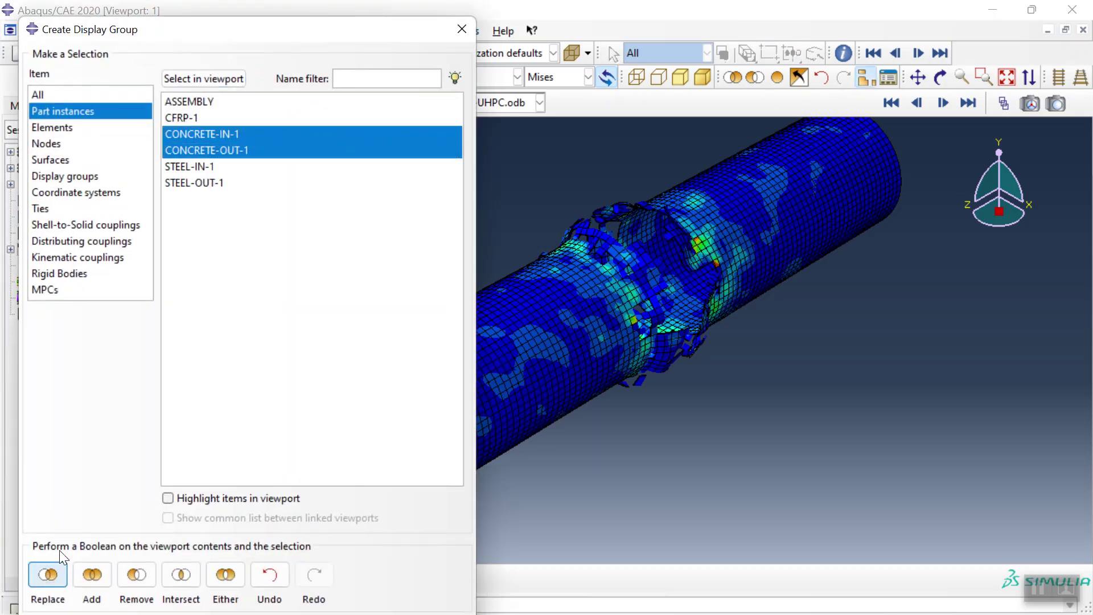
left_click(57, 572)
left_click(462, 29)
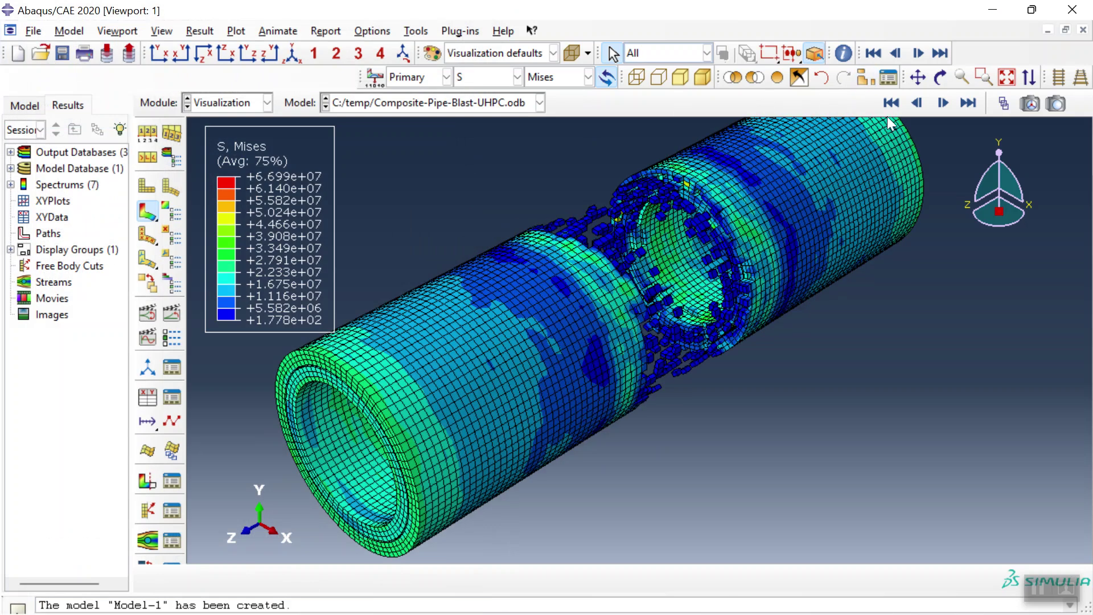
left_click(940, 82)
left_click_drag(625, 348, 655, 374)
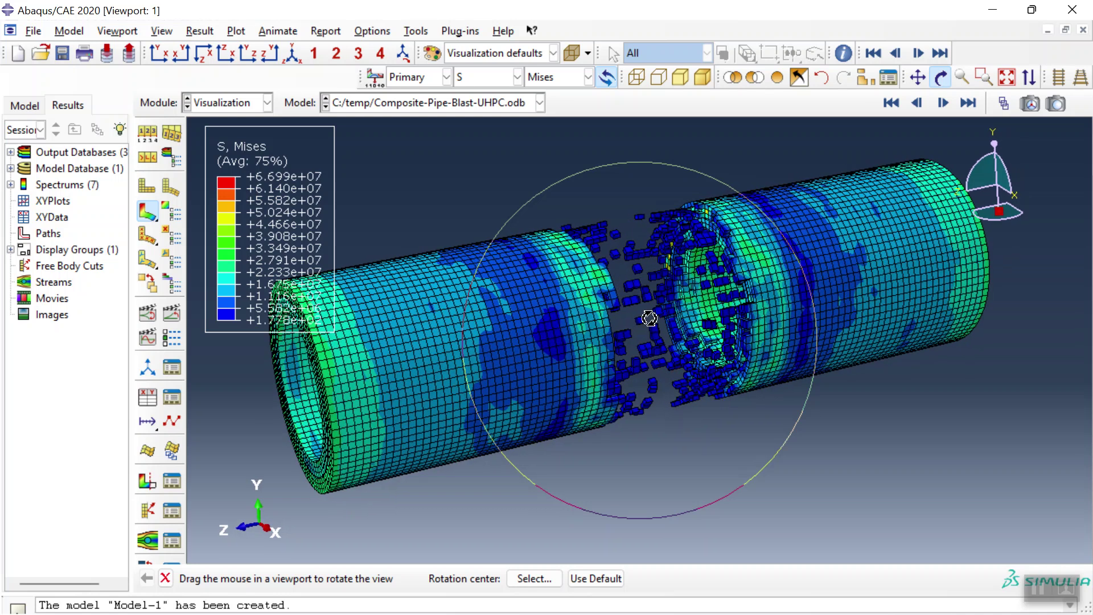
- Plot the DAMAGET contours on the UHPC concrete layers and inspect the ruptured middle zone closely
left_click(497, 78)
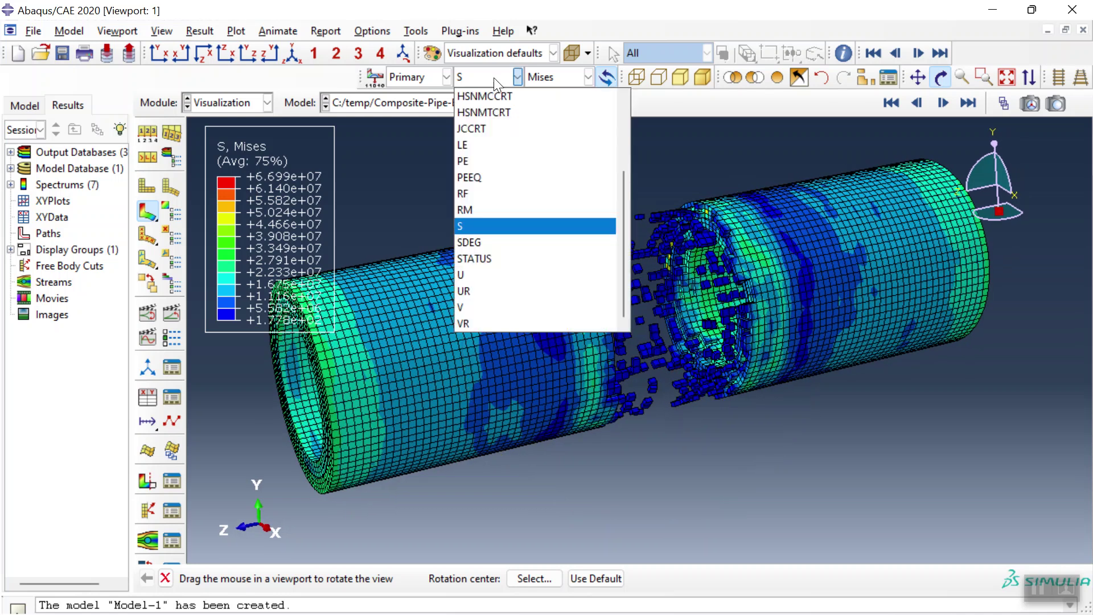
scroll(507, 151, "up", 3)
left_click(501, 119)
mouse_move(678, 347)
left_mouse_down()
mouse_move(690, 361)
mouse_move(696, 340)
left_mouse_up()
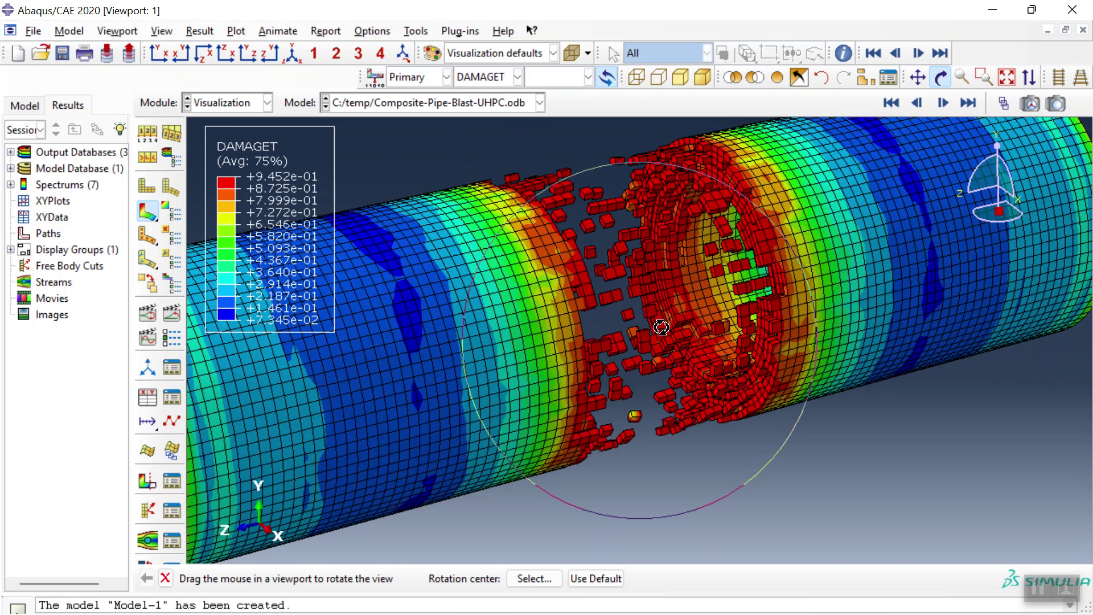
left_click_drag(661, 326, 714, 357)
- Plot the DAMAGEC contours and the SDEG contours in turn on the UHPC concrete layers
left_click(505, 80)
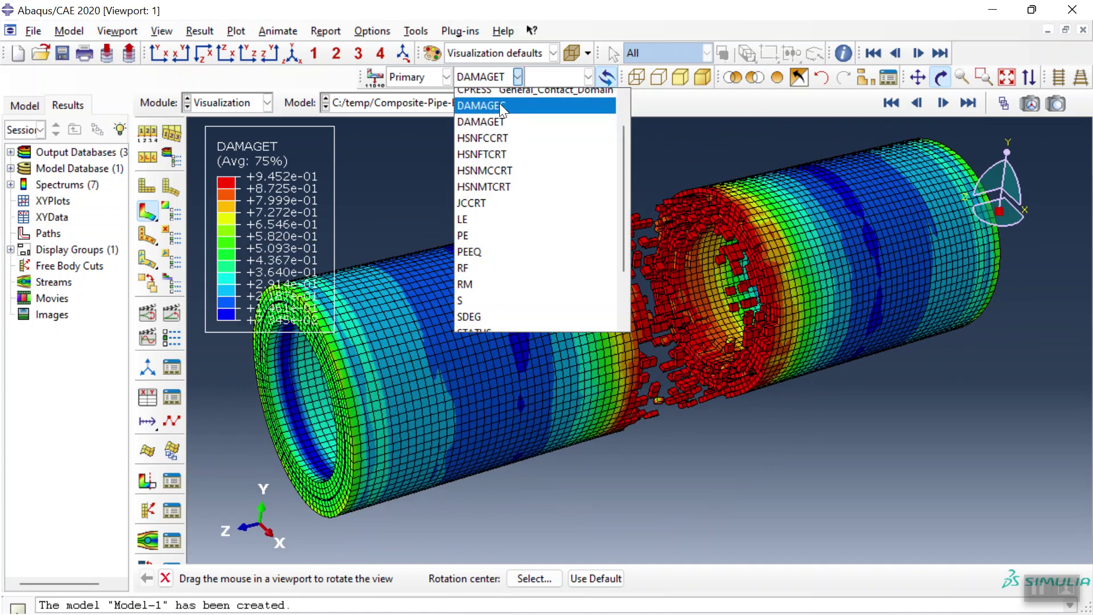
left_click(500, 104)
left_click(494, 78)
scroll(498, 216, "down", 1)
left_click(490, 241)
- Set the contours back to Mises stress and display only the STEEL-IN-1 and STEEL-OUT-1 part instances
left_click(491, 77)
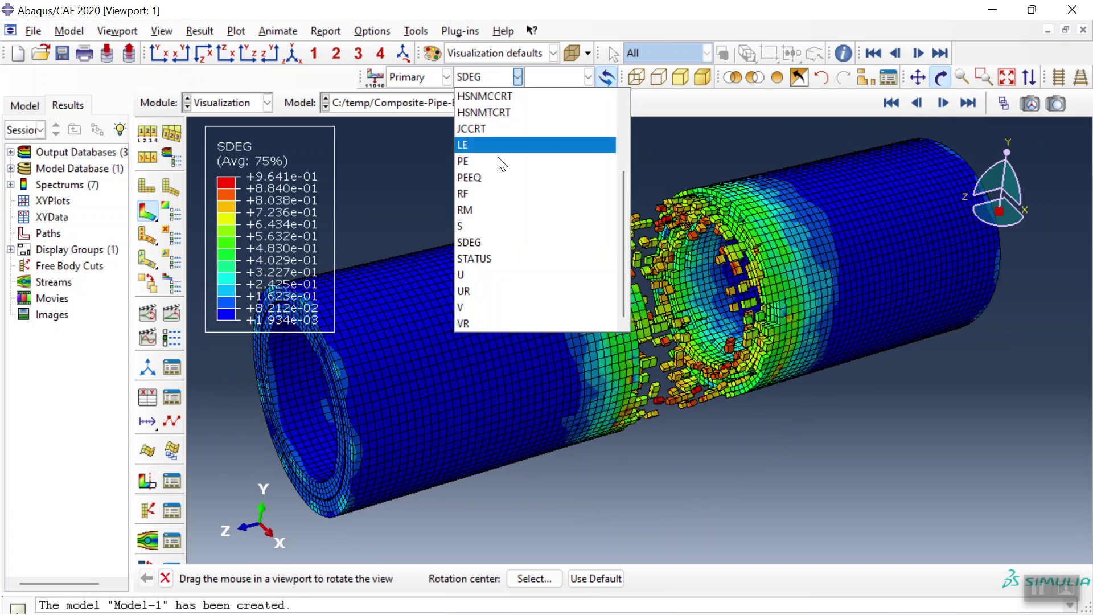
left_click(488, 221)
left_click(866, 77)
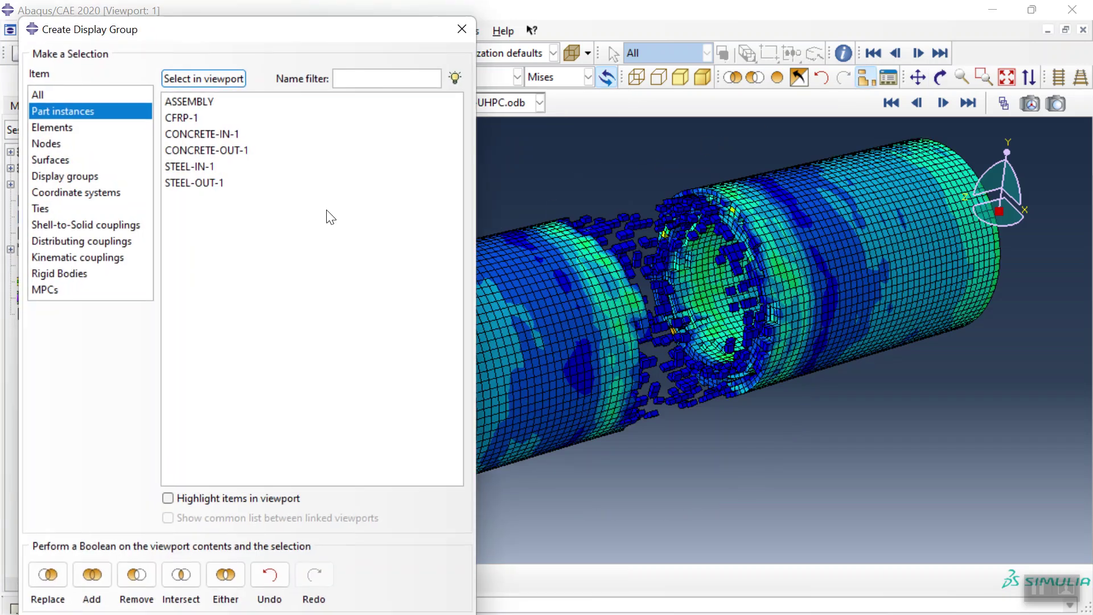
left_click_drag(186, 165, 183, 267)
left_click(49, 574)
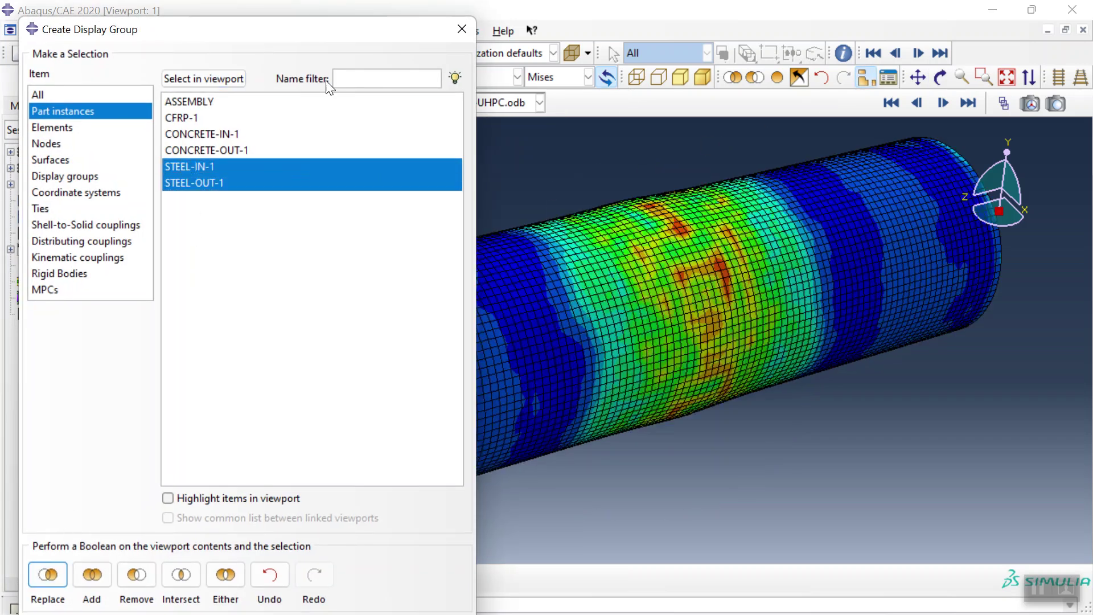
- Activate the view cut on the UHPC model's steel pipes and inspect the Mises contours on their inner surface
left_click(155, 468)
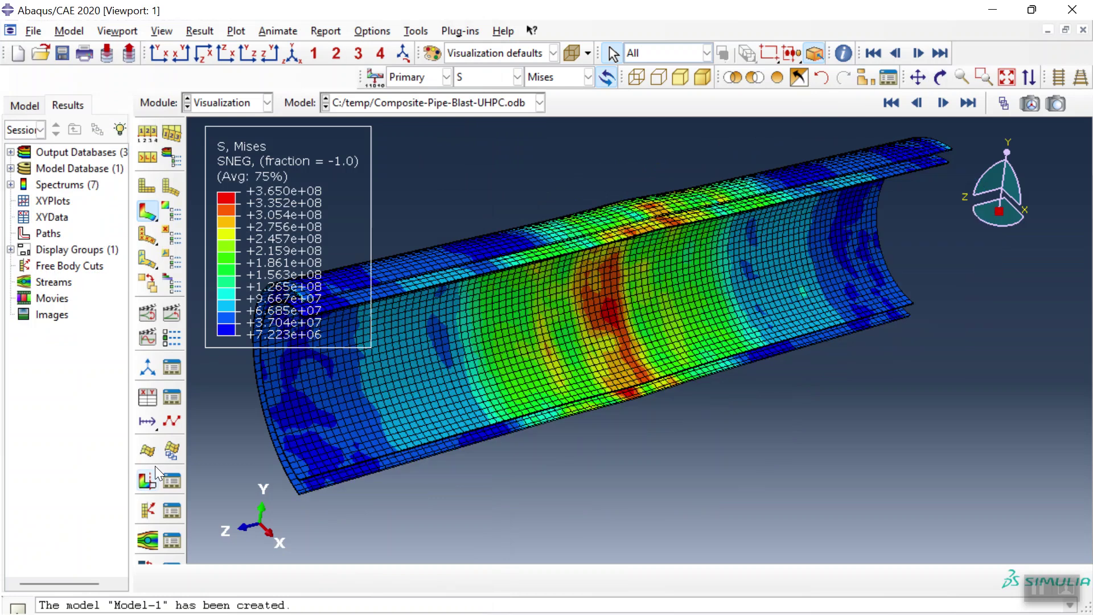
left_click(940, 76)
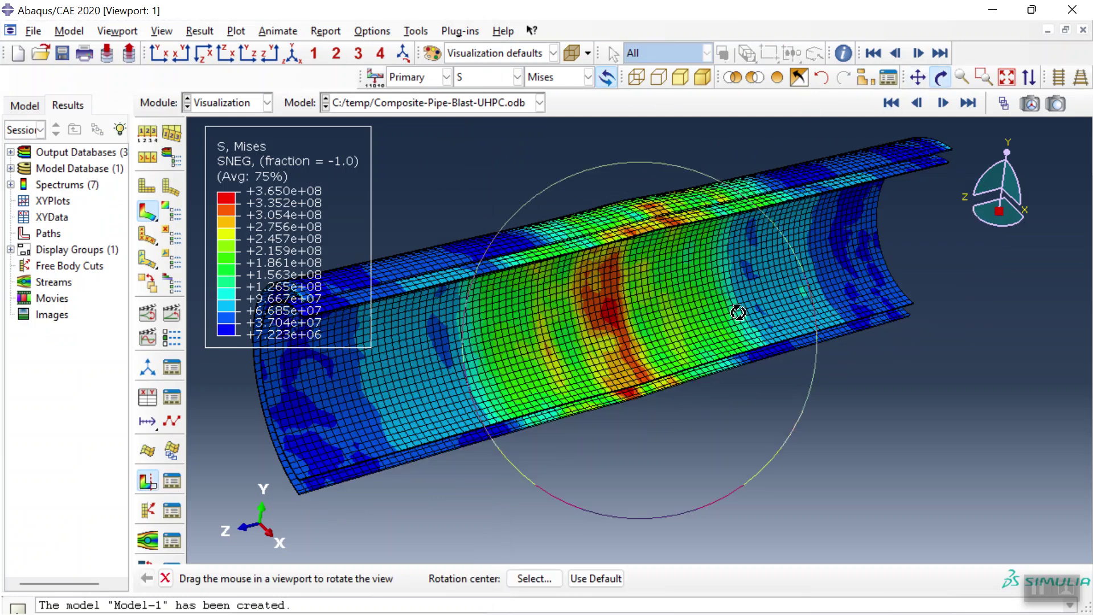
left_click_drag(798, 288, 664, 210)
- Plot the JCCRT contours on the UHPC model's cut steel pipes and inspect them from several angles
left_click(497, 80)
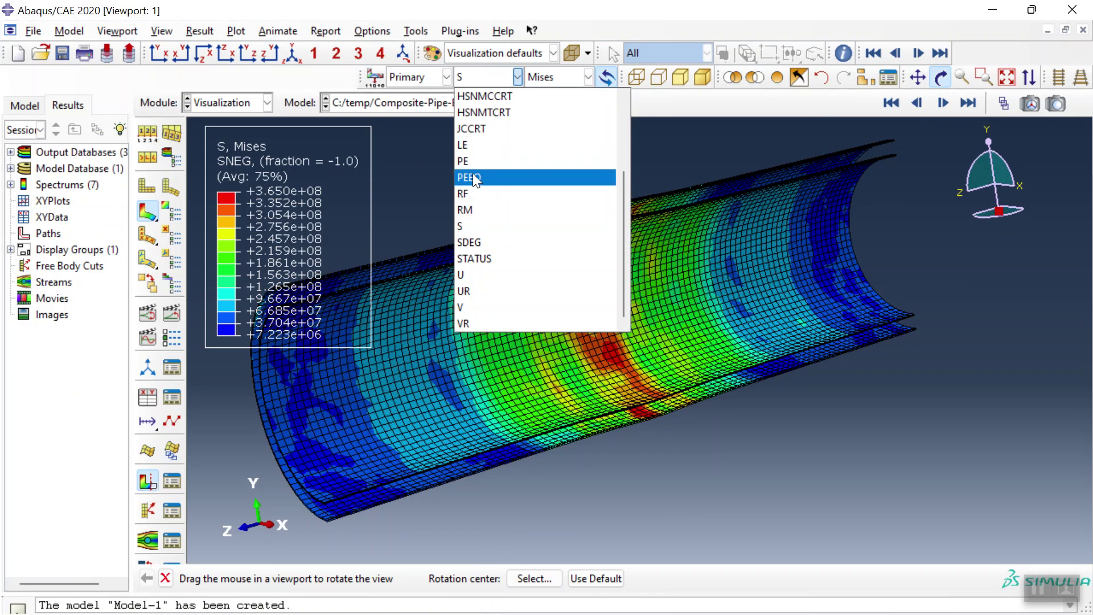
left_click(472, 128)
left_click_drag(594, 266, 738, 351)
left_click_drag(588, 347, 610, 184)
- Show all layers of the UHPC pipe in the cut view and inspect the ruptured middle zone
left_click(778, 77)
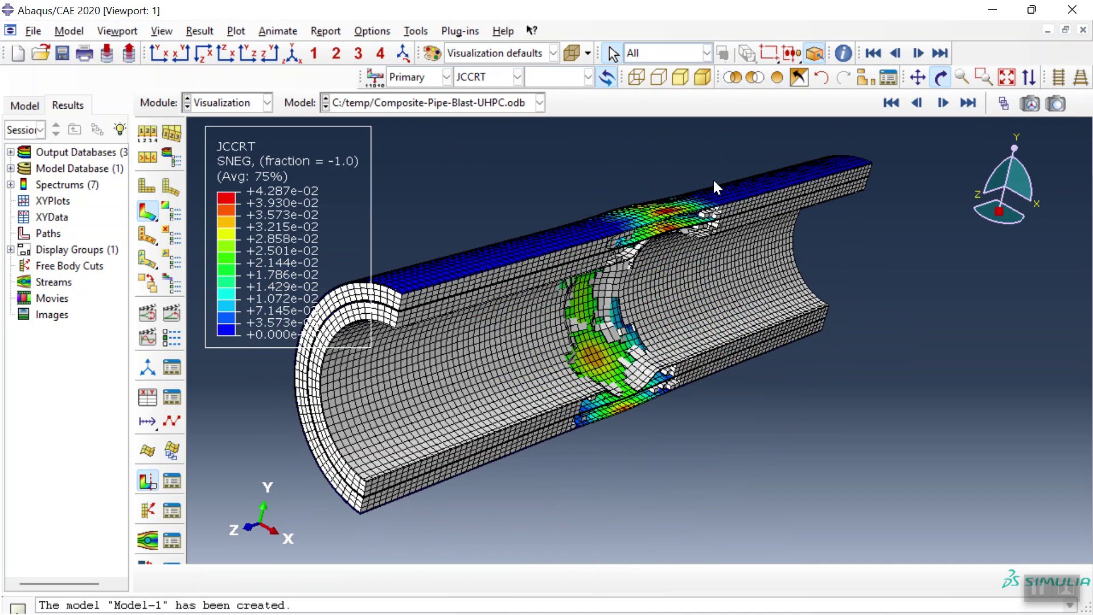
scroll(571, 157, "down", 1)
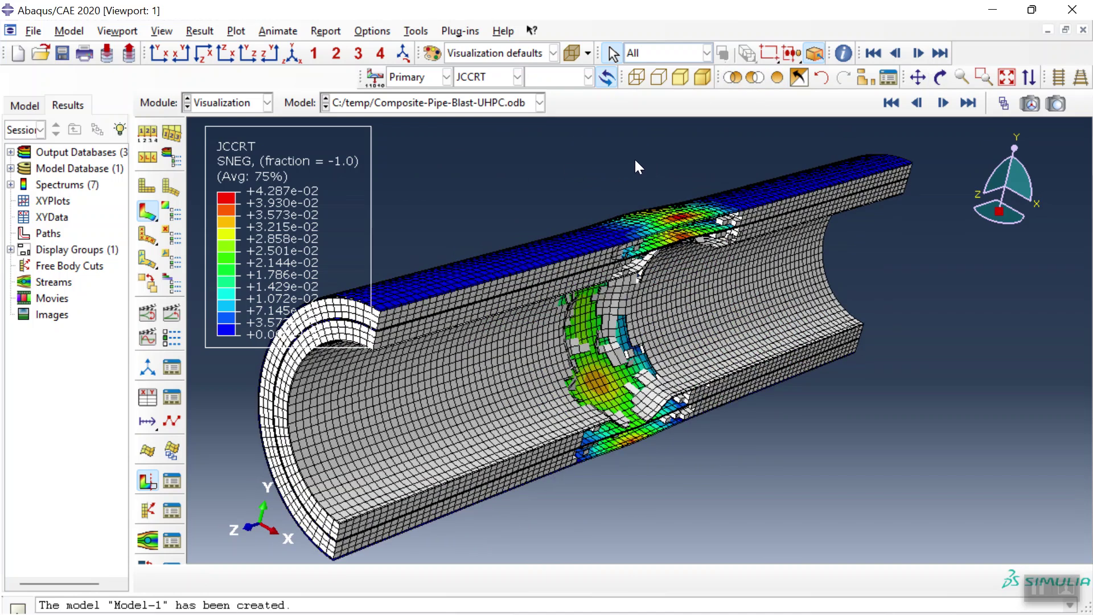
left_click(939, 77)
mouse_move(740, 274)
left_mouse_down()
mouse_move(724, 209)
mouse_move(721, 227)
left_mouse_up()
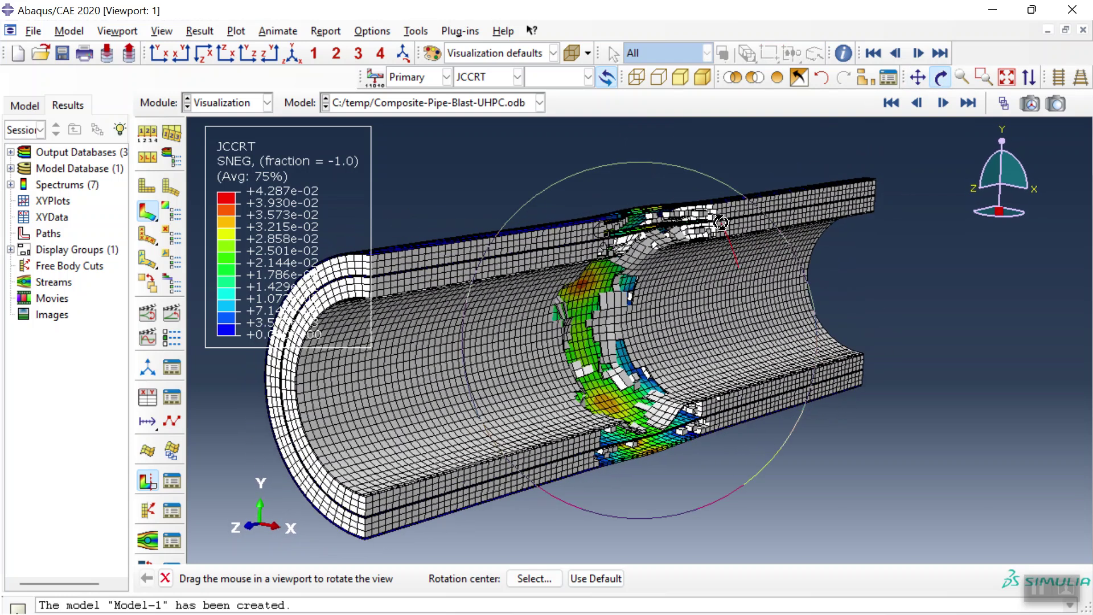
key("Escape")
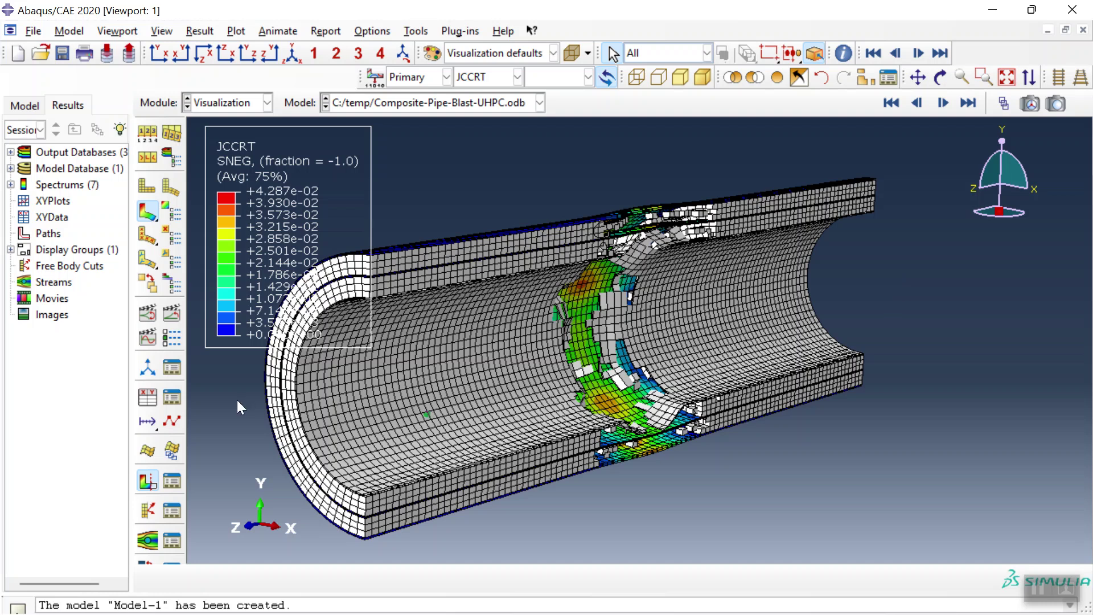
scroll(237, 399, "up", 1)
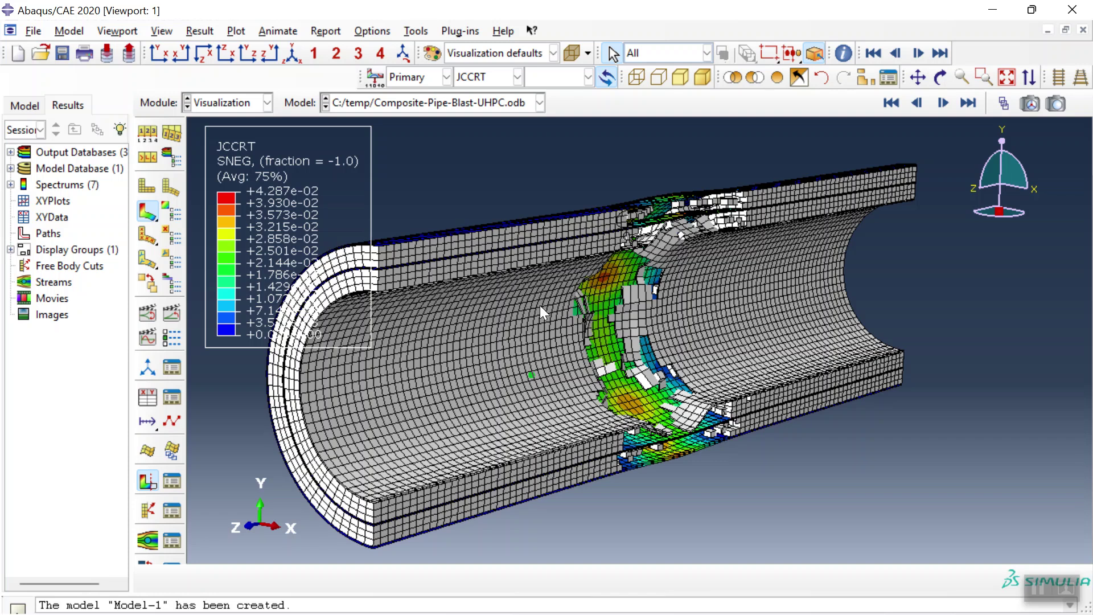
- Switch to the web browser and open the abaqusfem.com article "Numerical study on CFRP-lined concrete cylinder pipe under internal explosion"
key("super")
left_click(370, 598)
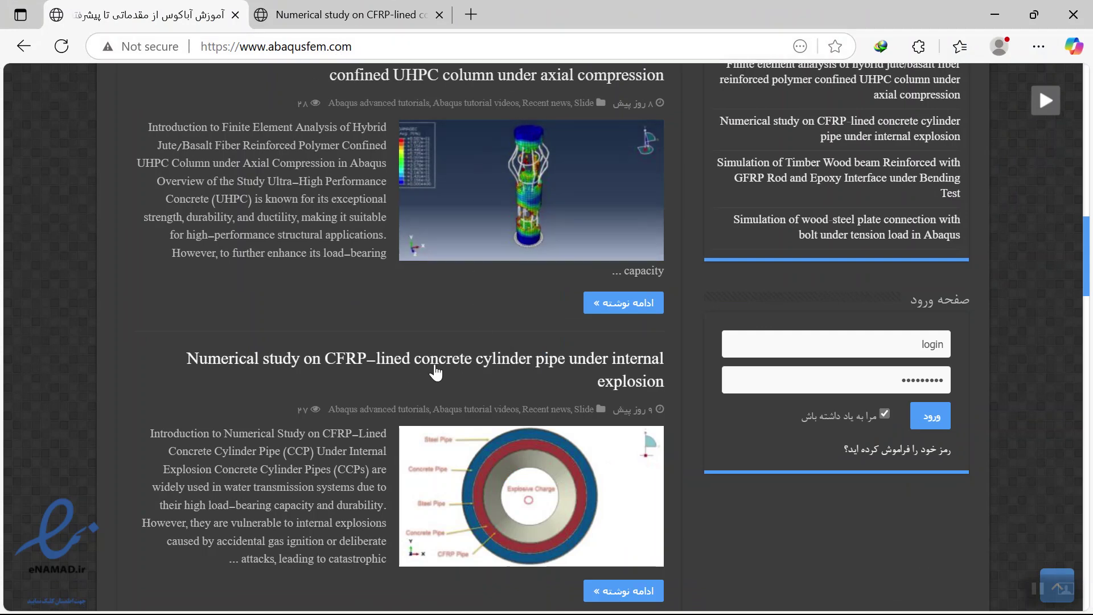
scroll(436, 372, "up", 15)
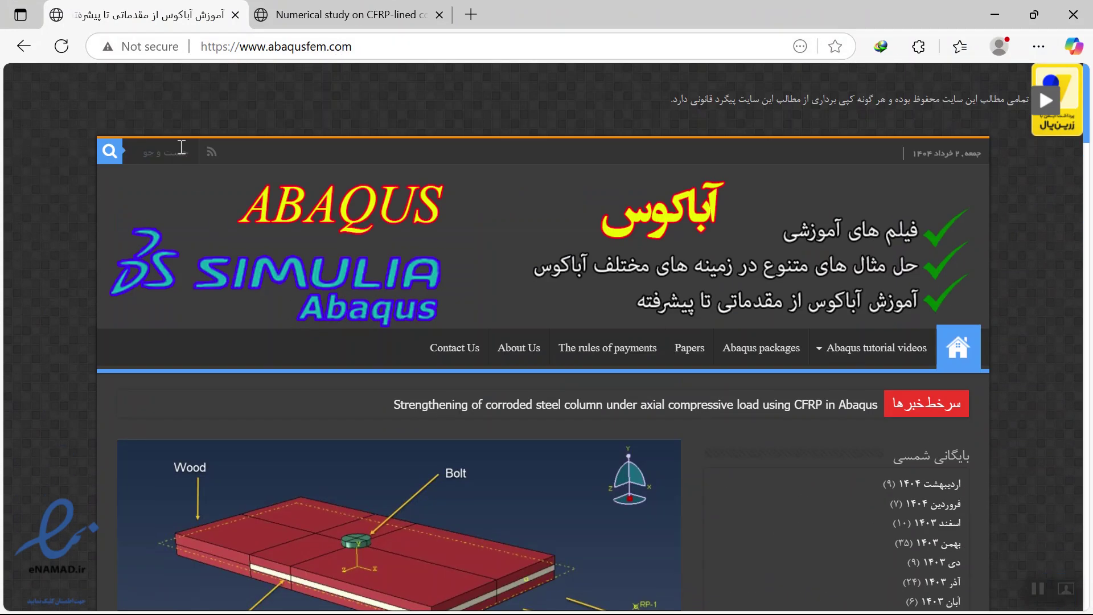
scroll(195, 160, "down", 10)
scroll(211, 183, "down", 6)
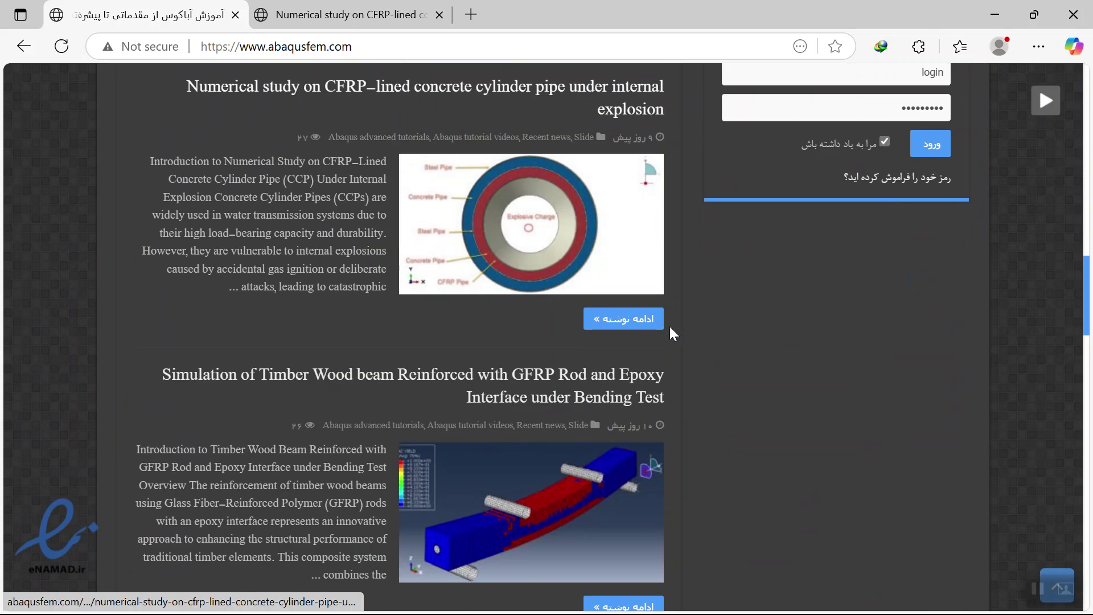
left_click(610, 315)
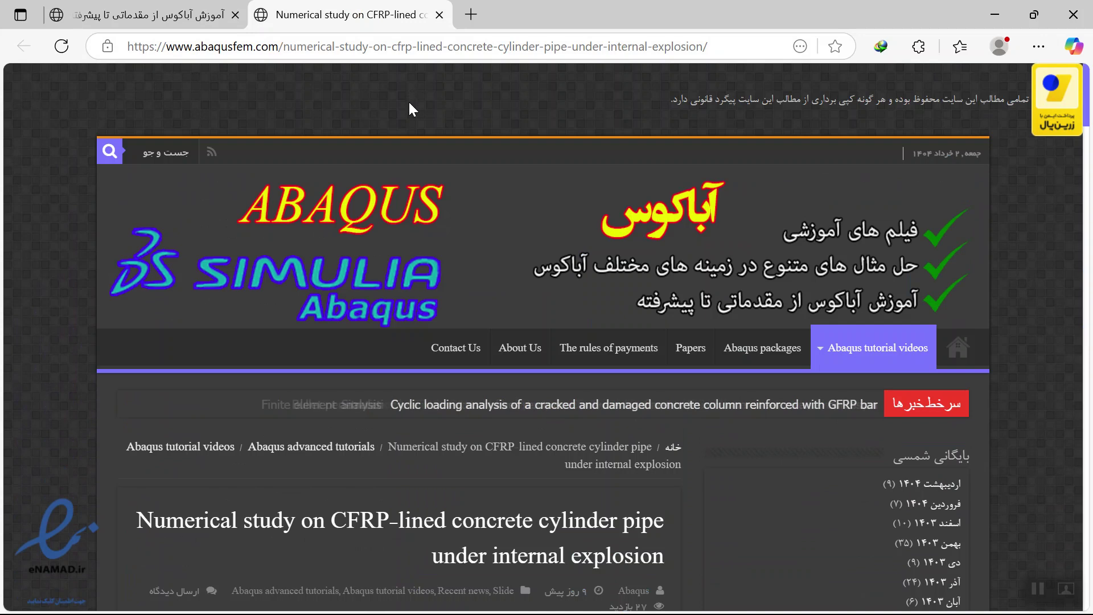
- Read through the article from the introduction and modelling description to the result images and the purchase section
scroll(428, 179, "down", 10)
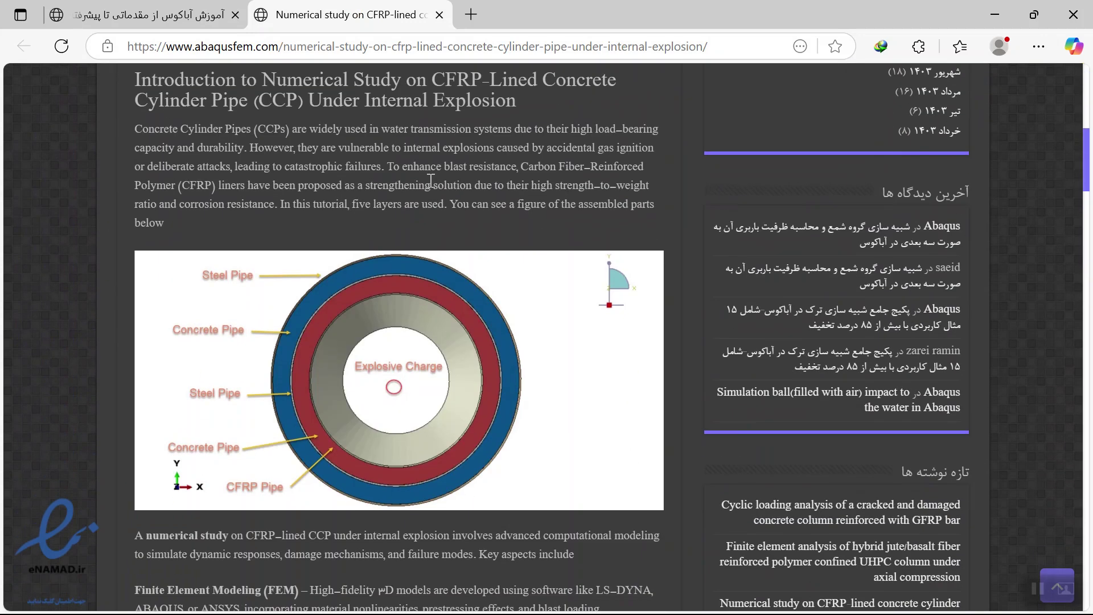
scroll(429, 180, "up", 3)
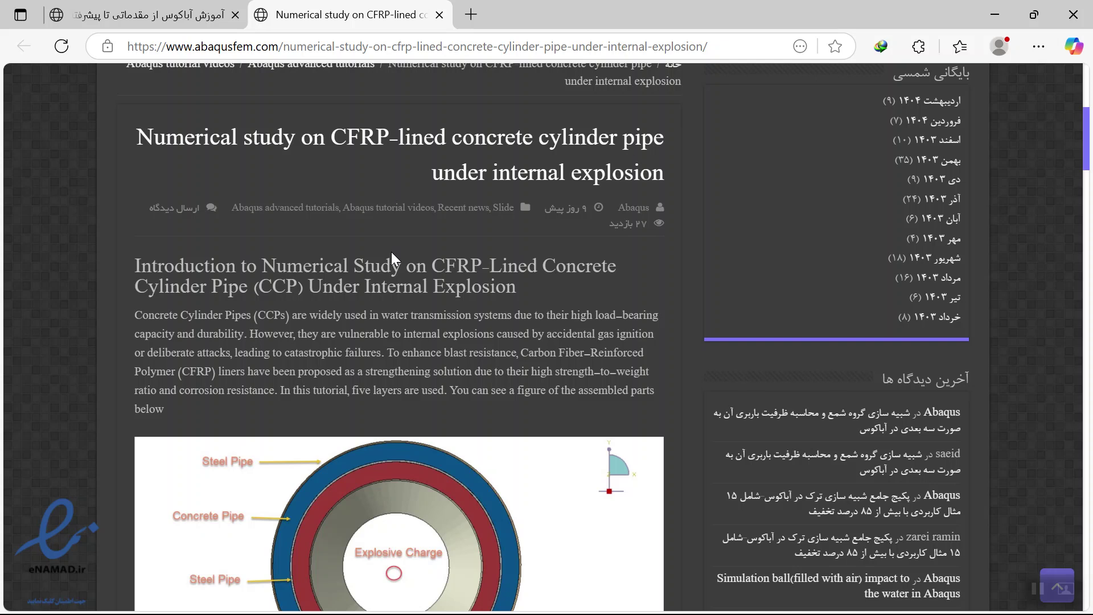
scroll(402, 231, "down", 7)
scroll(402, 229, "down", 3)
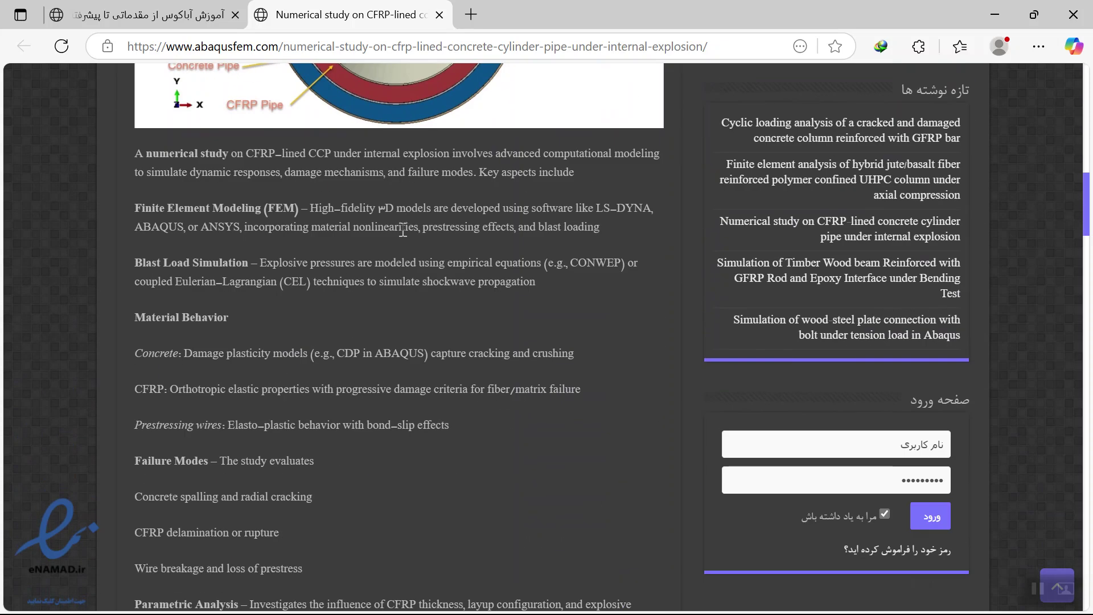
scroll(343, 221, "down", 2)
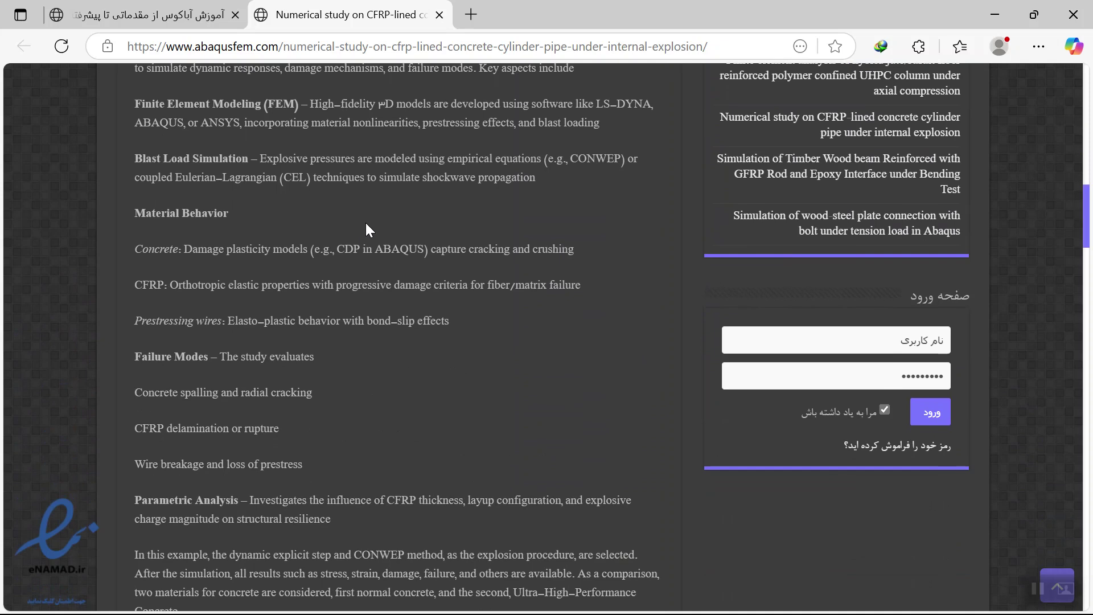
scroll(367, 224, "down", 5)
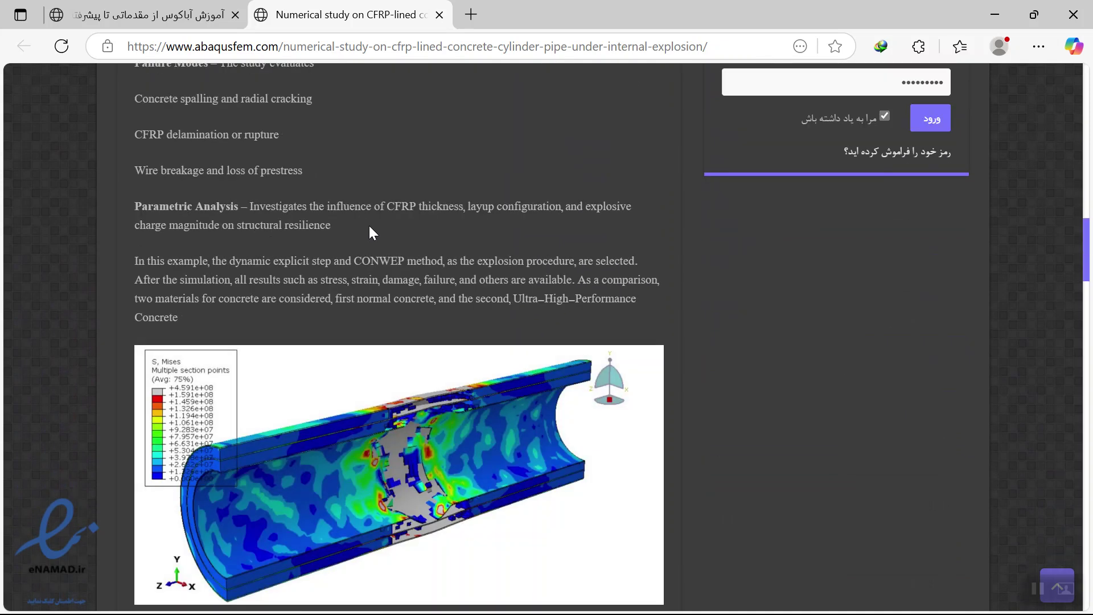
scroll(368, 231, "down", 3)
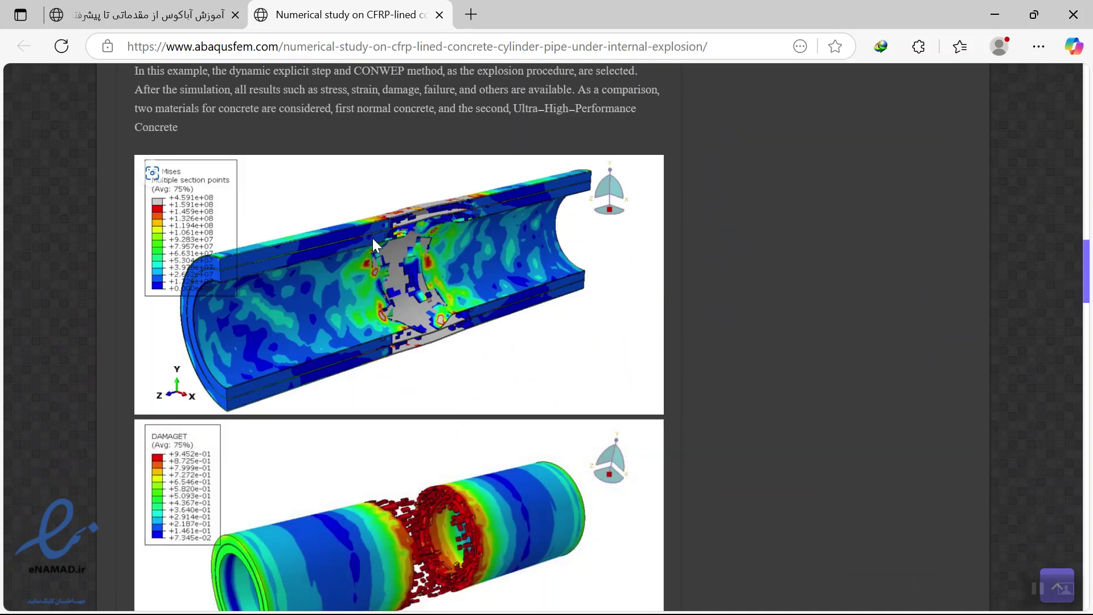
scroll(381, 241, "down", 12)
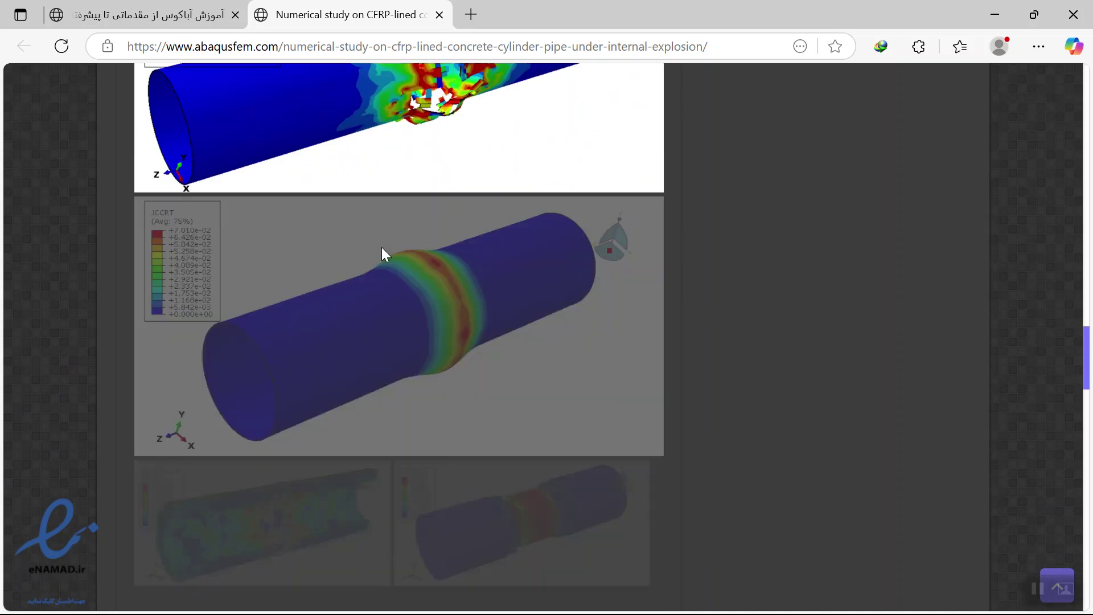
scroll(382, 248, "down", 6)
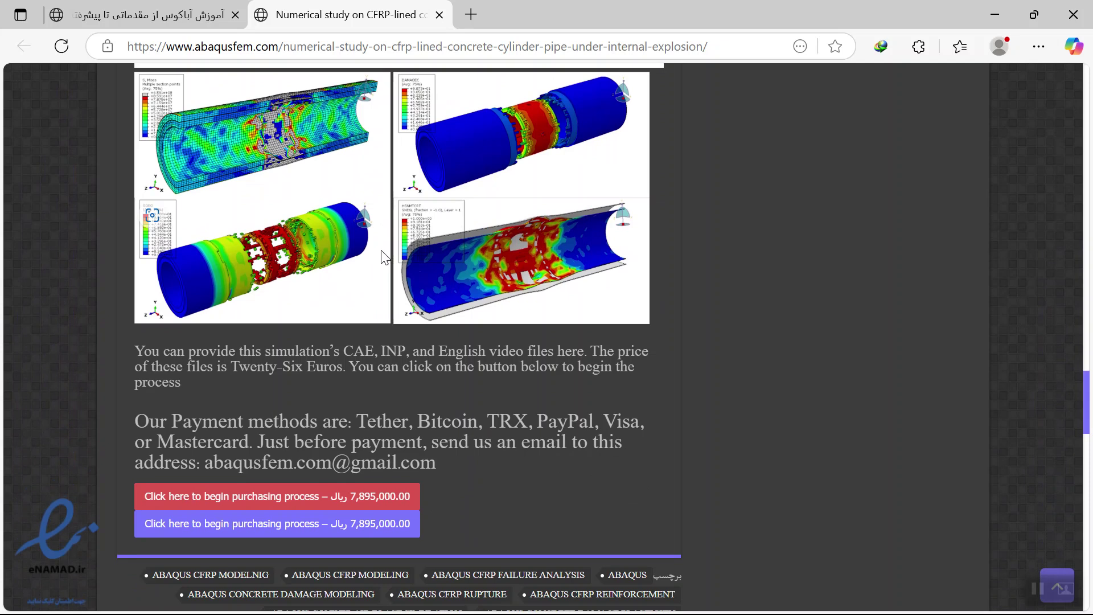
- Highlight the file price, payment methods and contact e-mail in the article's purchase section, and return to the article's beginning
left_click_drag(231, 367, 339, 367)
left_click(348, 406)
left_click_drag(357, 421, 567, 425)
left_click(240, 457)
left_click_drag(446, 471, 207, 466)
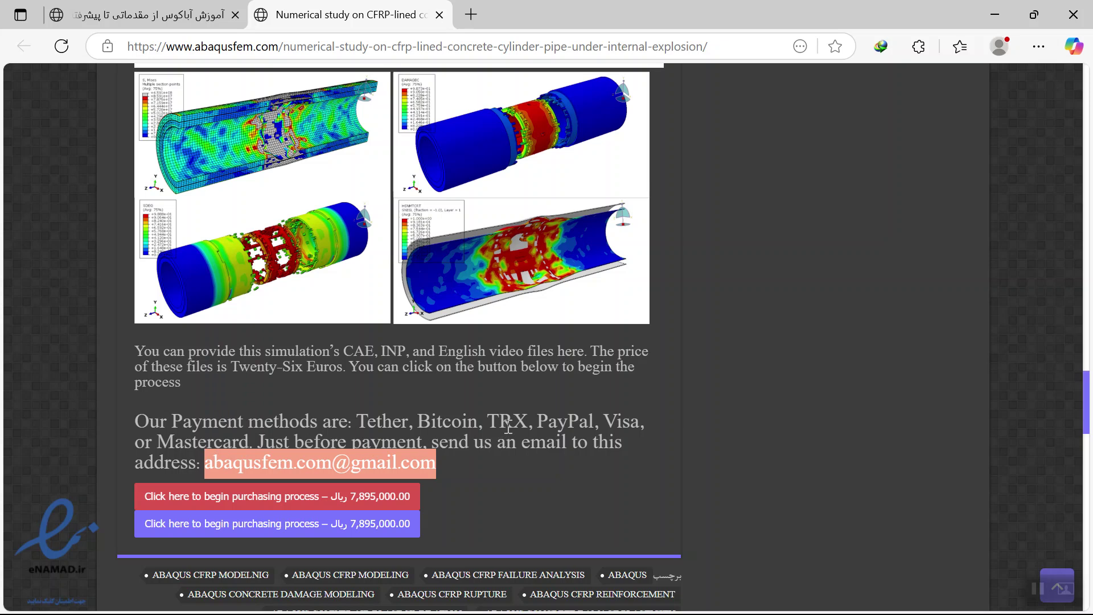
scroll(633, 389, "up", 15)
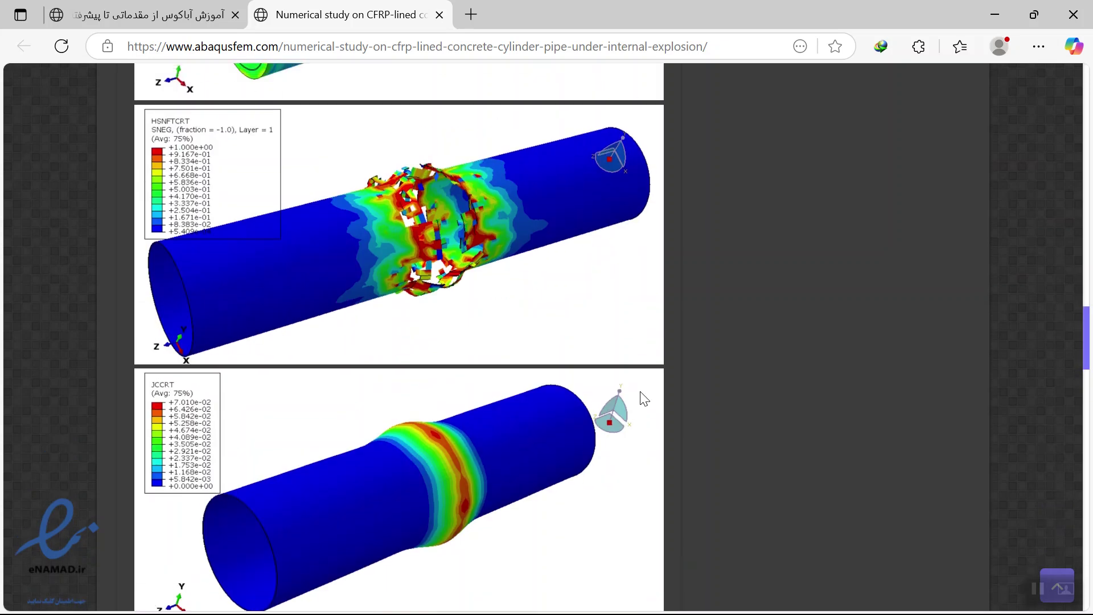
scroll(641, 394, "up", 8)
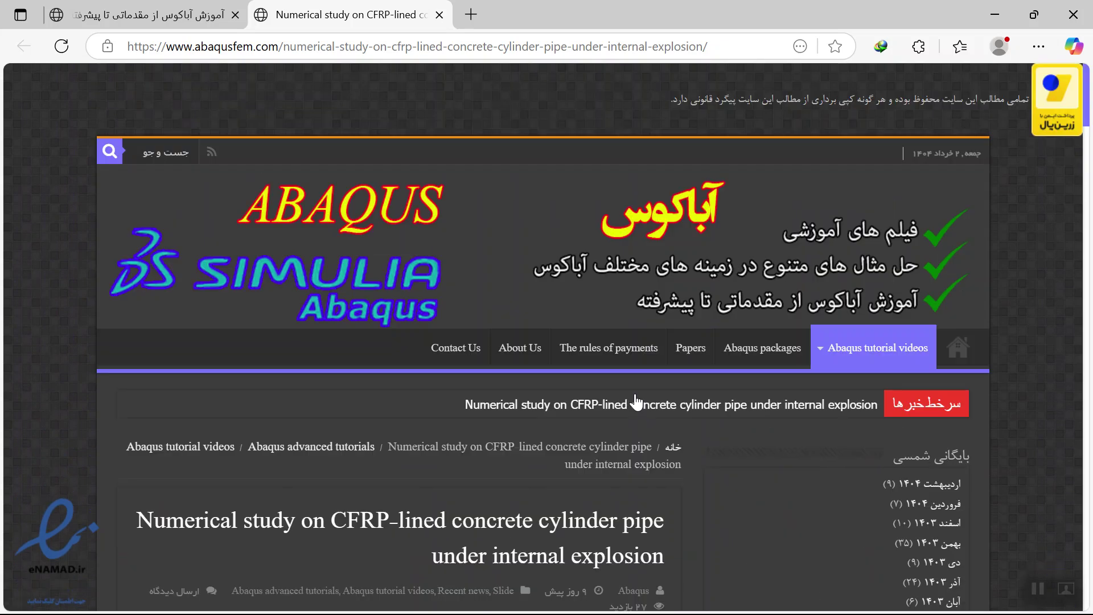